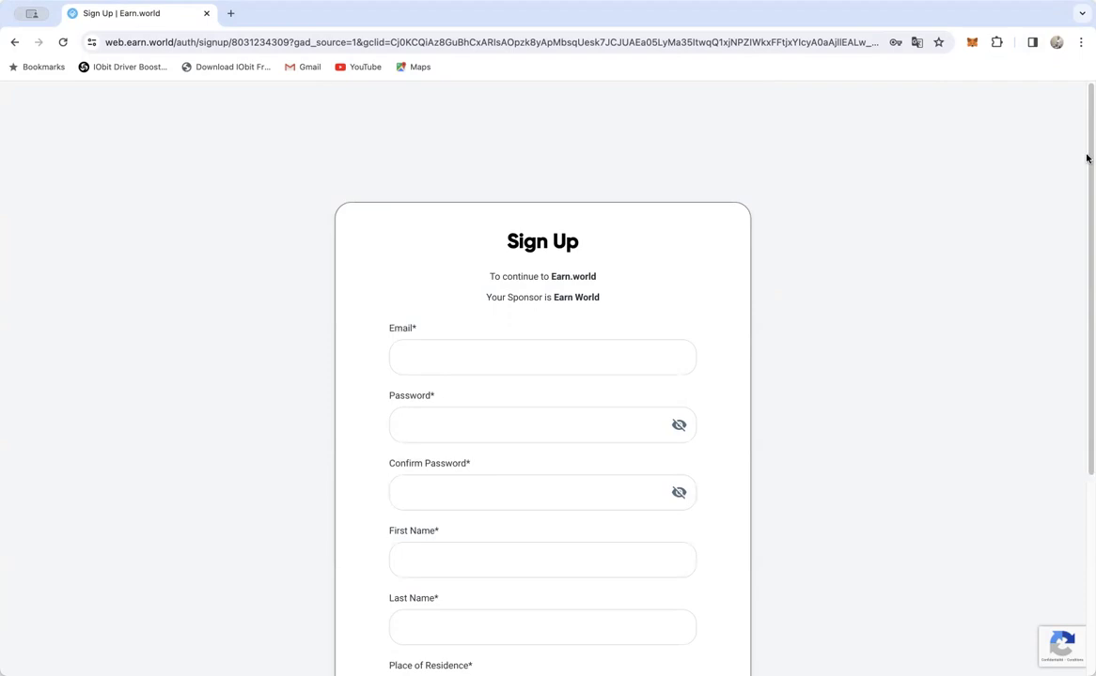
Enter the account's e-mail address in the sign-up form's Email field.
{"action": "left_click_drag", "start_coordinate": [1086, 151], "coordinate": [1078, 243]}
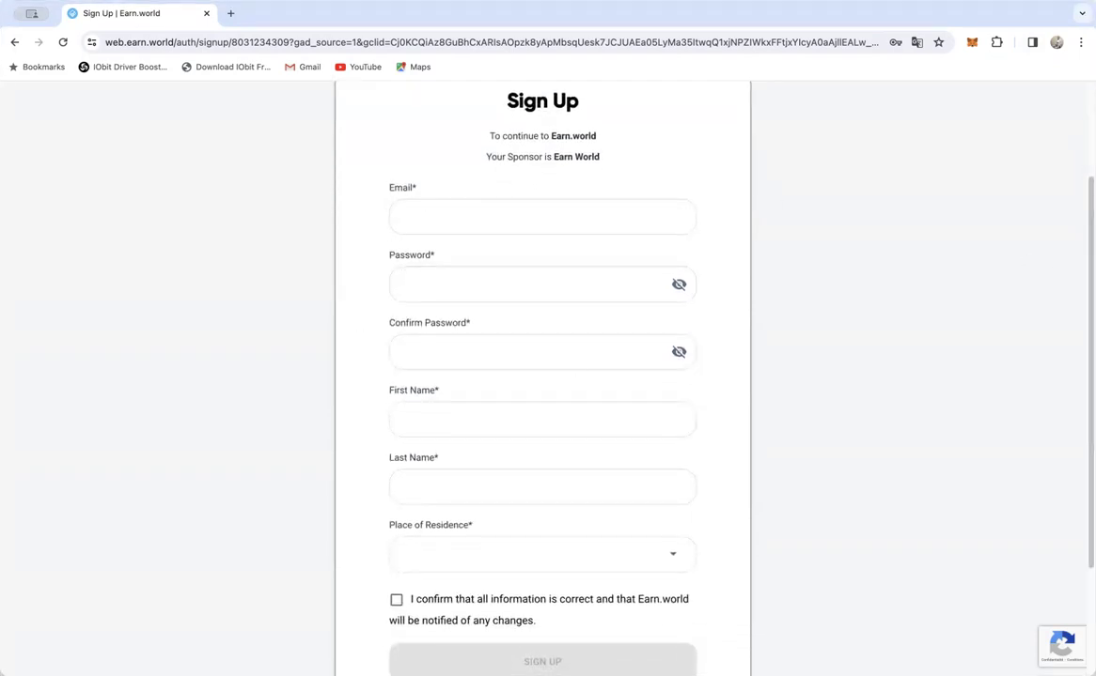
{"action": "scroll", "coordinate": [1086, 258], "scroll_direction": "down", "scroll_amount": 1}
{"action": "left_click", "coordinate": [450, 178]}
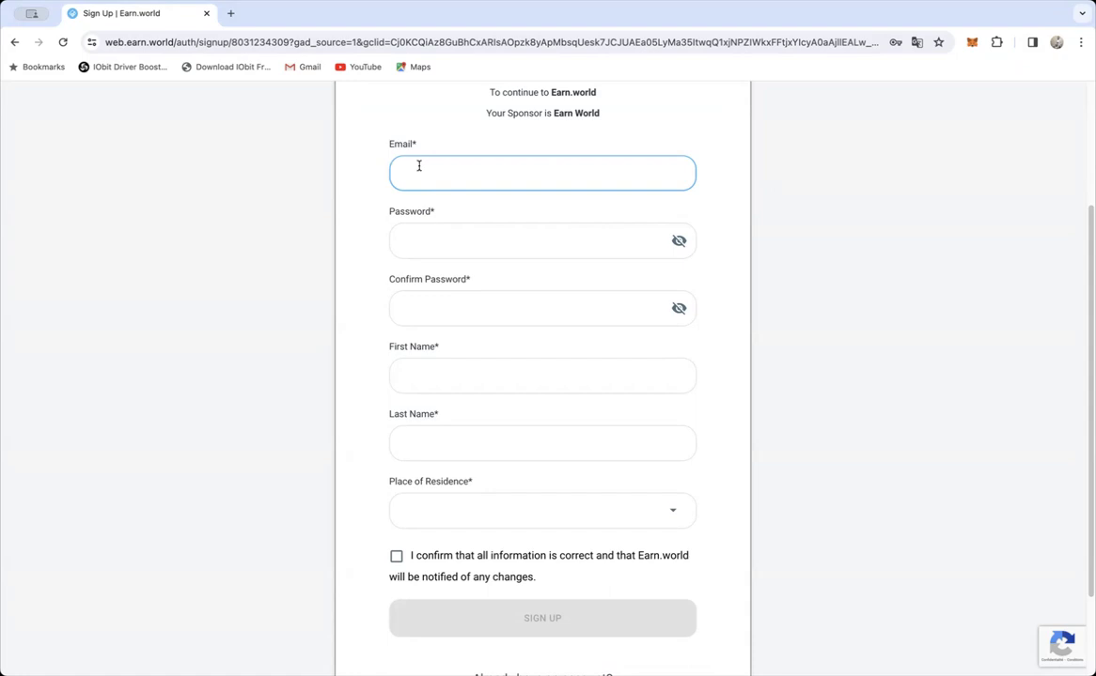
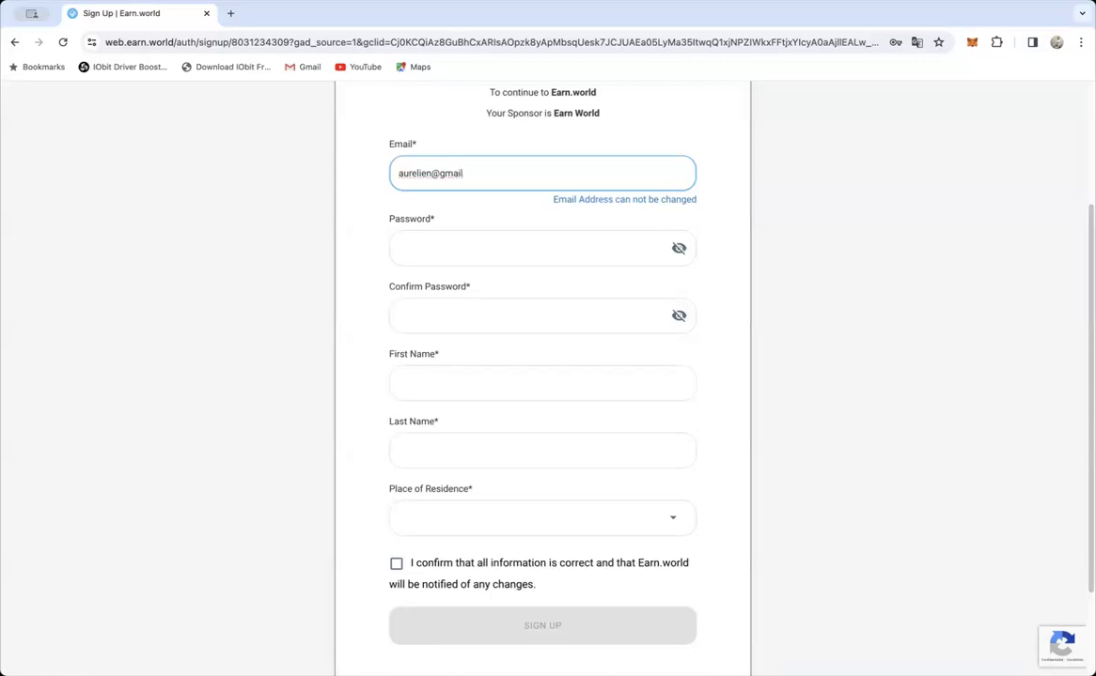
Dismiss Chrome's saved-password suggestions and make the Password field show its characters.
{"action": "left_click", "coordinate": [459, 237]}
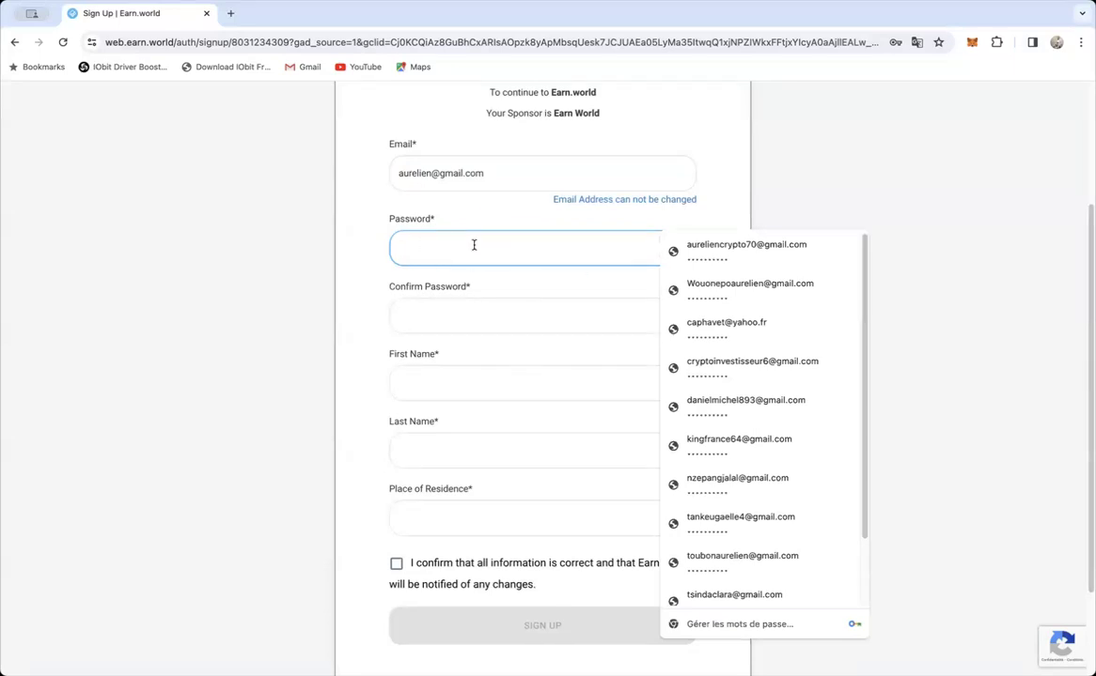
{"action": "left_click", "coordinate": [535, 249]}
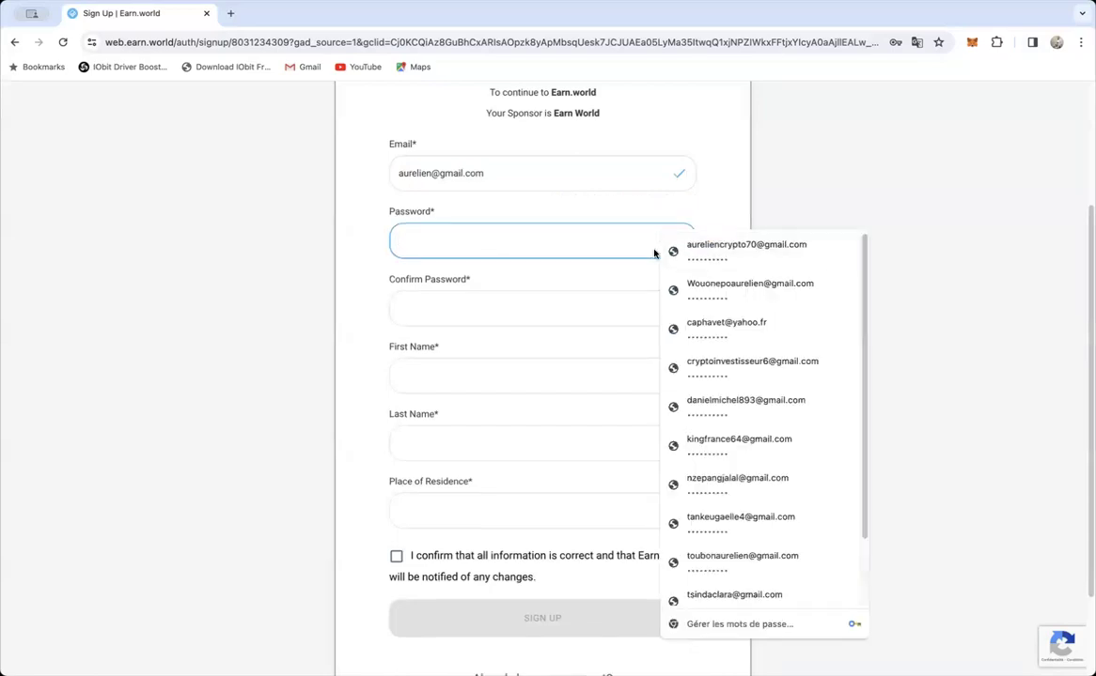
{"action": "left_click", "coordinate": [768, 171]}
{"action": "left_click", "coordinate": [680, 242]}
{"action": "left_click", "coordinate": [661, 177]}
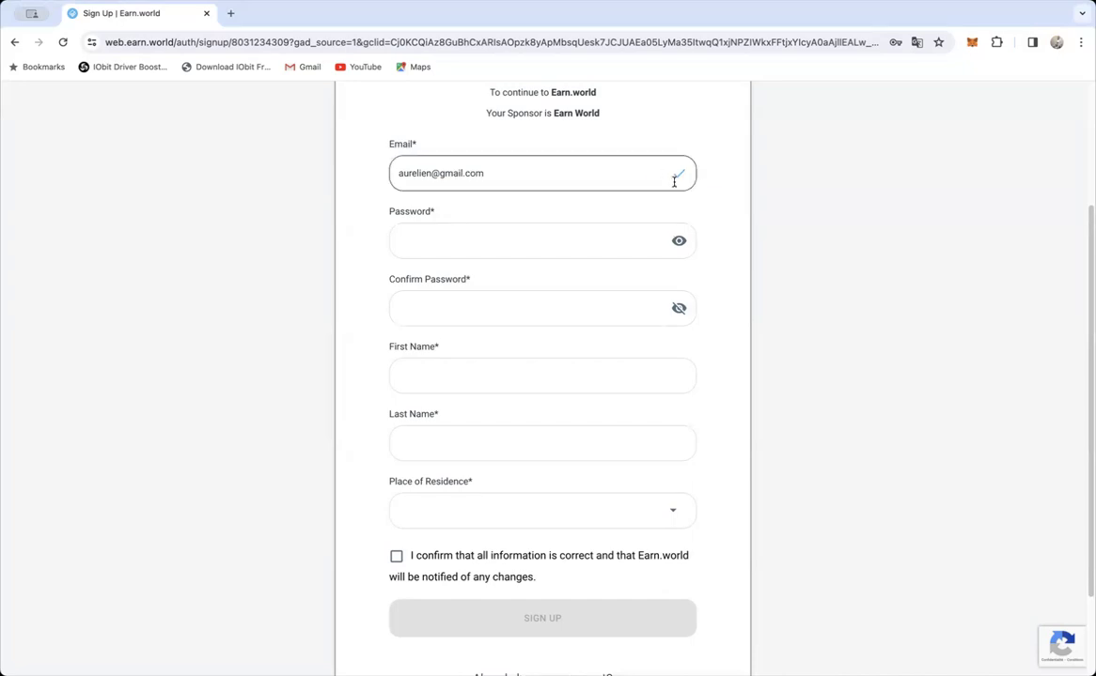
{"action": "left_click", "coordinate": [467, 240]}
{"action": "left_click", "coordinate": [467, 241]}
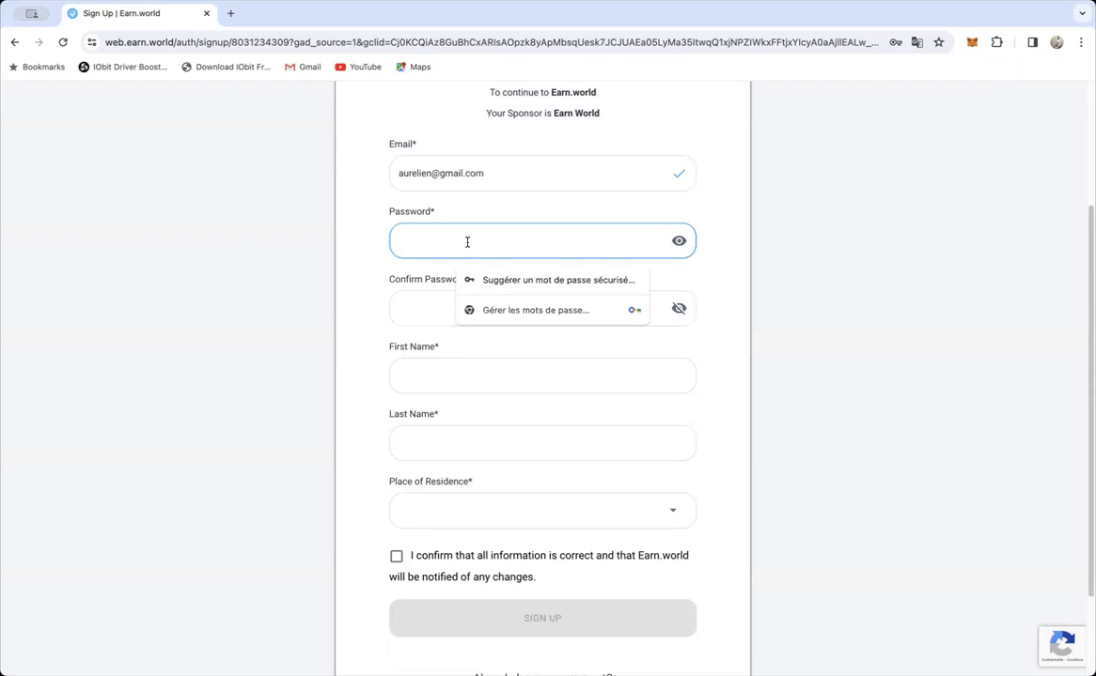
Type the account password with Caps Lock on and copy it.
{"action": "key", "text": "Caps_Lock"}
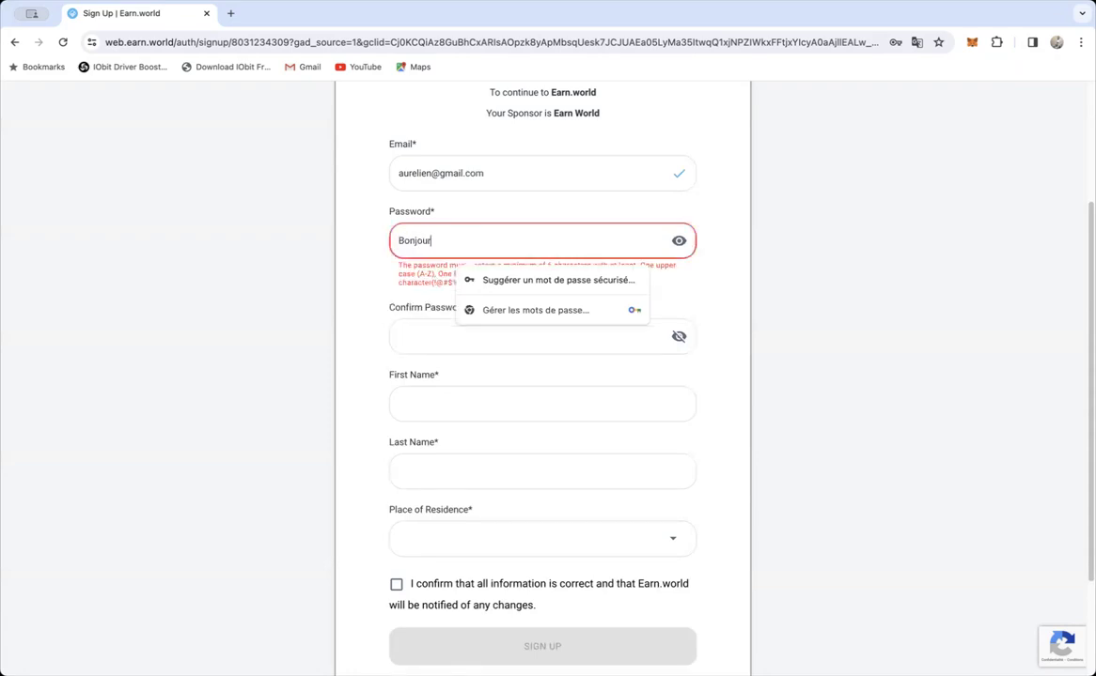
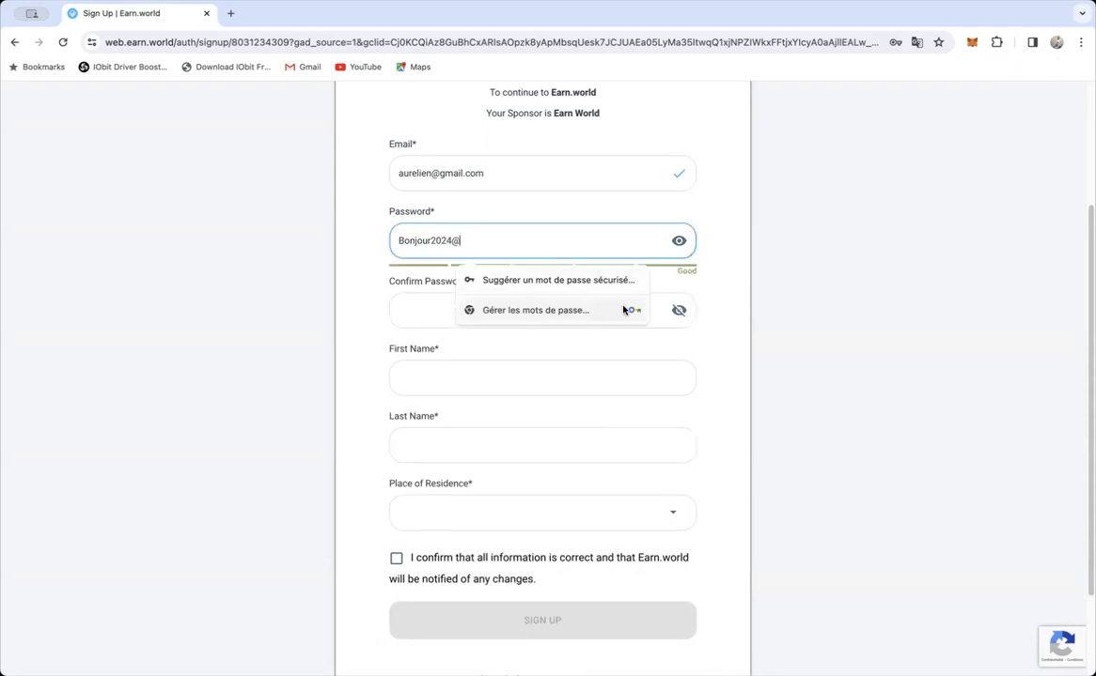
{"action": "left_click", "coordinate": [743, 291]}
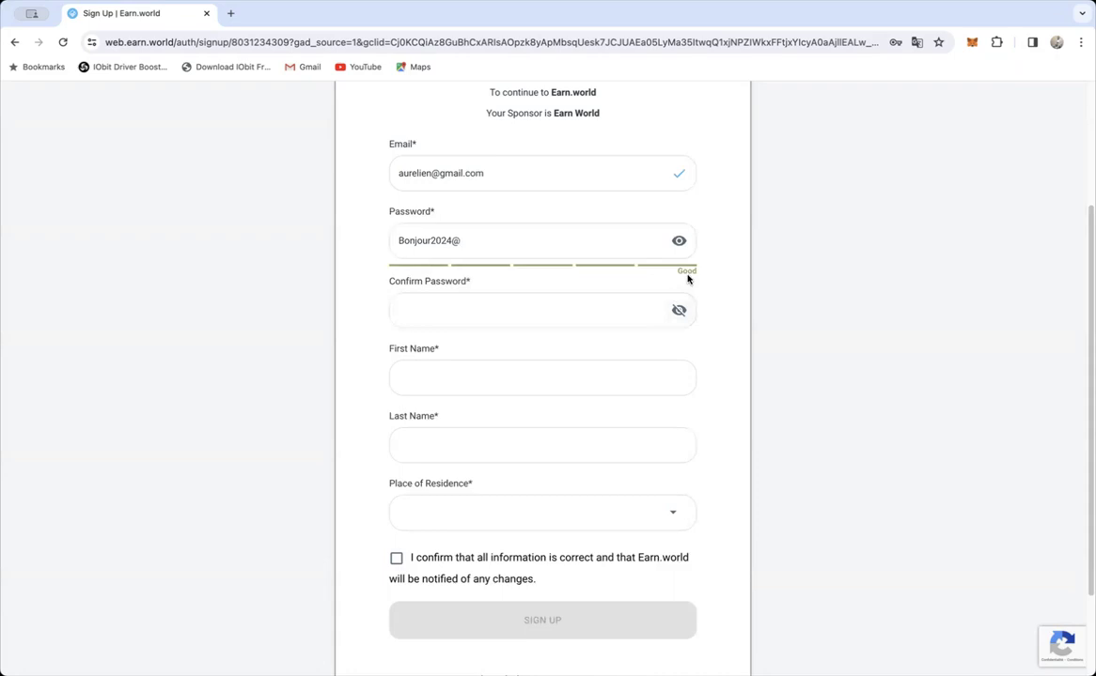
{"action": "left_click", "coordinate": [404, 245]}
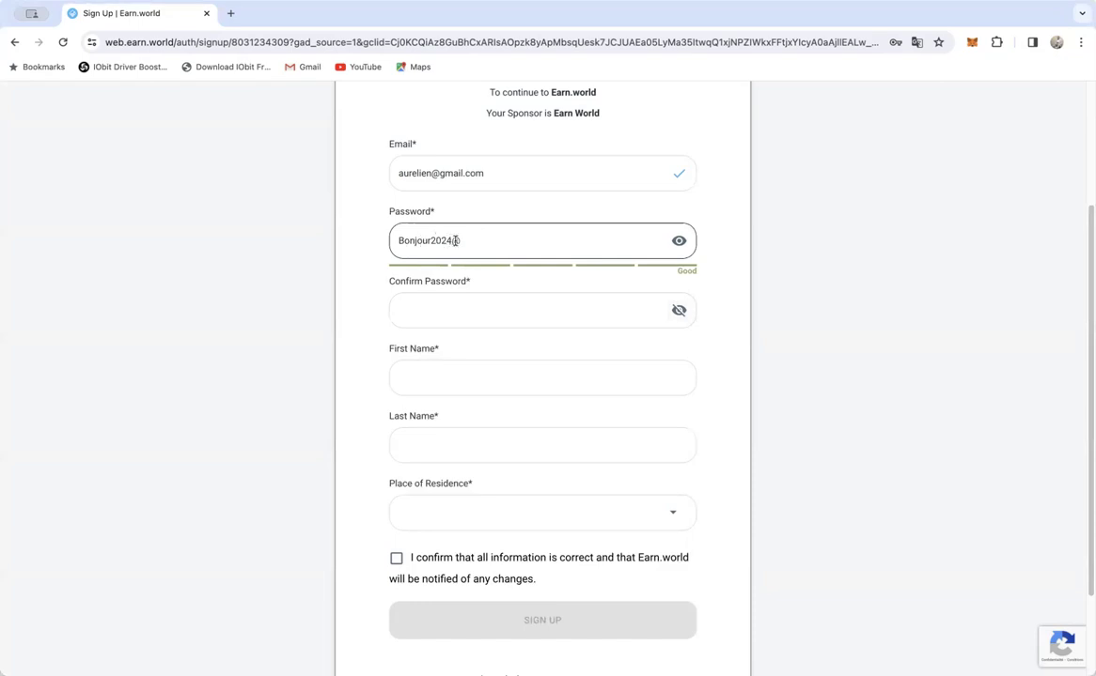
{"action": "left_click_drag", "start_coordinate": [456, 240], "coordinate": [399, 241]}
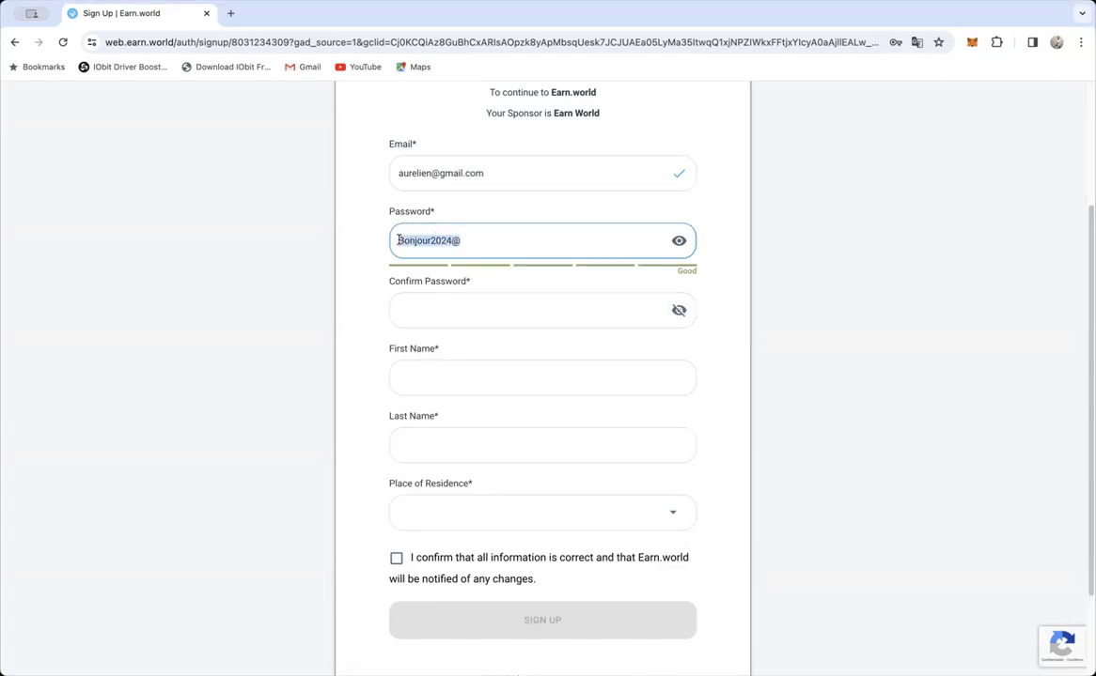
{"action": "right_click", "coordinate": [402, 242]}
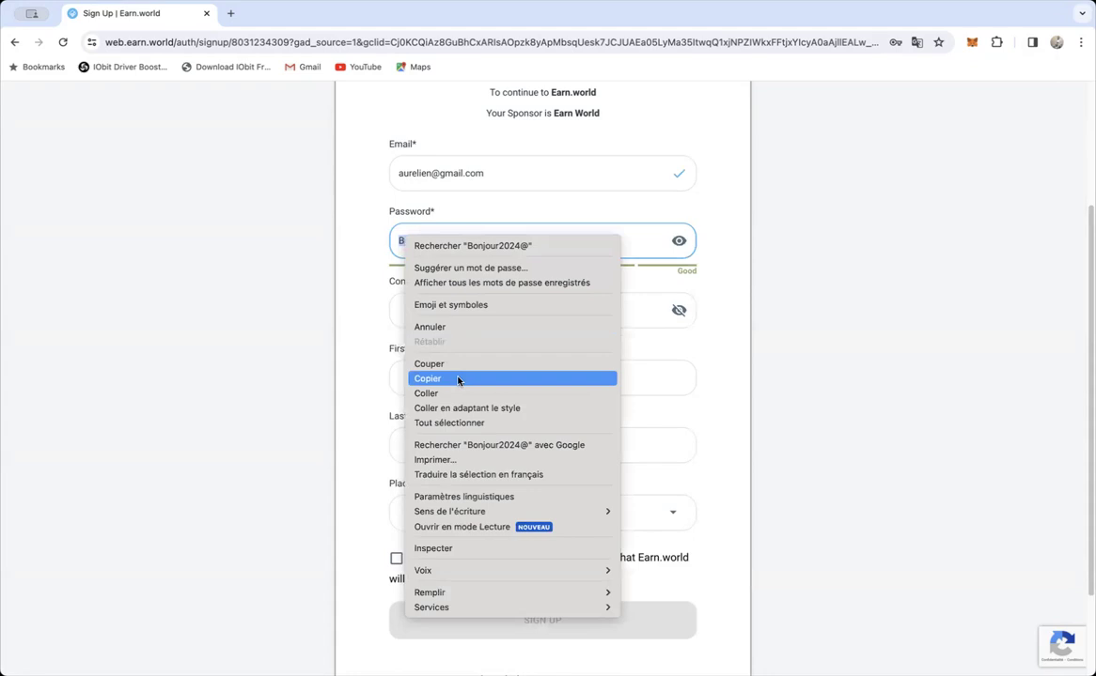
{"action": "left_click", "coordinate": [458, 379]}
Paste the password into Confirm Password, reveal it, and fix a stray character.
{"action": "right_click", "coordinate": [445, 314]}
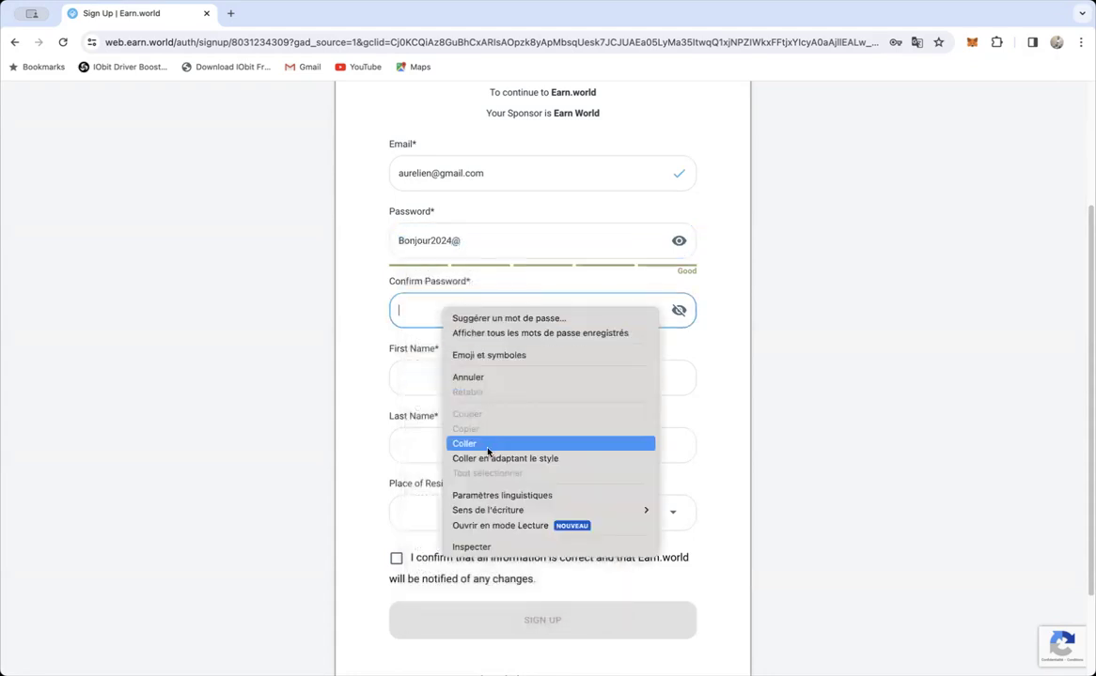
{"action": "left_click", "coordinate": [447, 410]}
{"action": "left_click", "coordinate": [678, 310]}
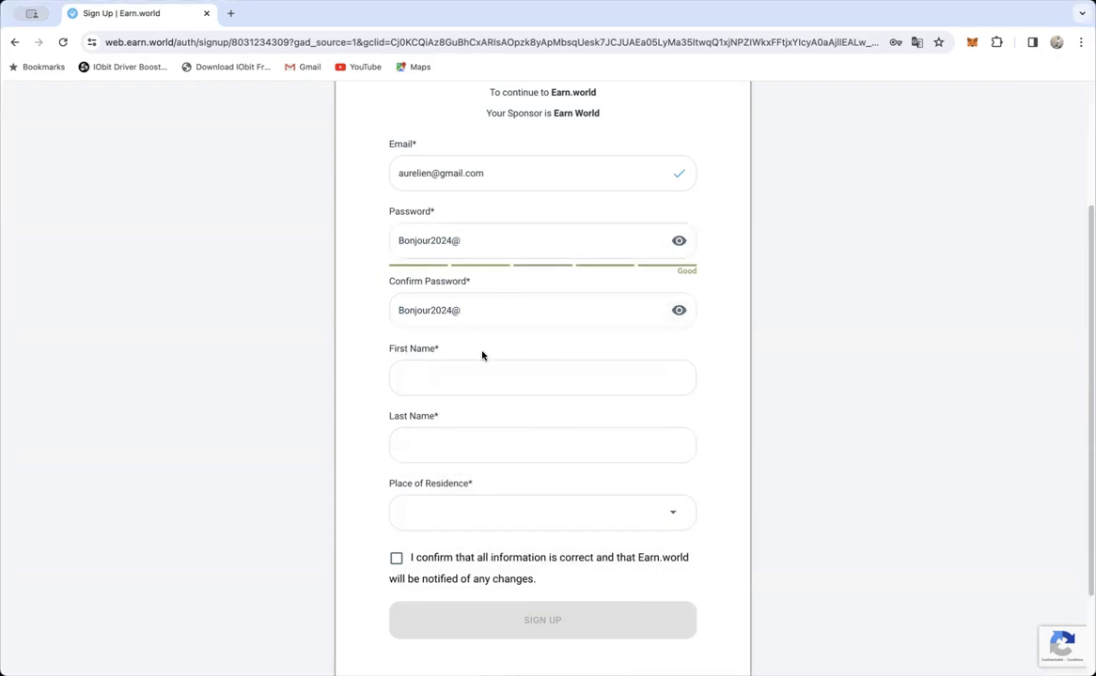
{"action": "left_click", "coordinate": [458, 239]}
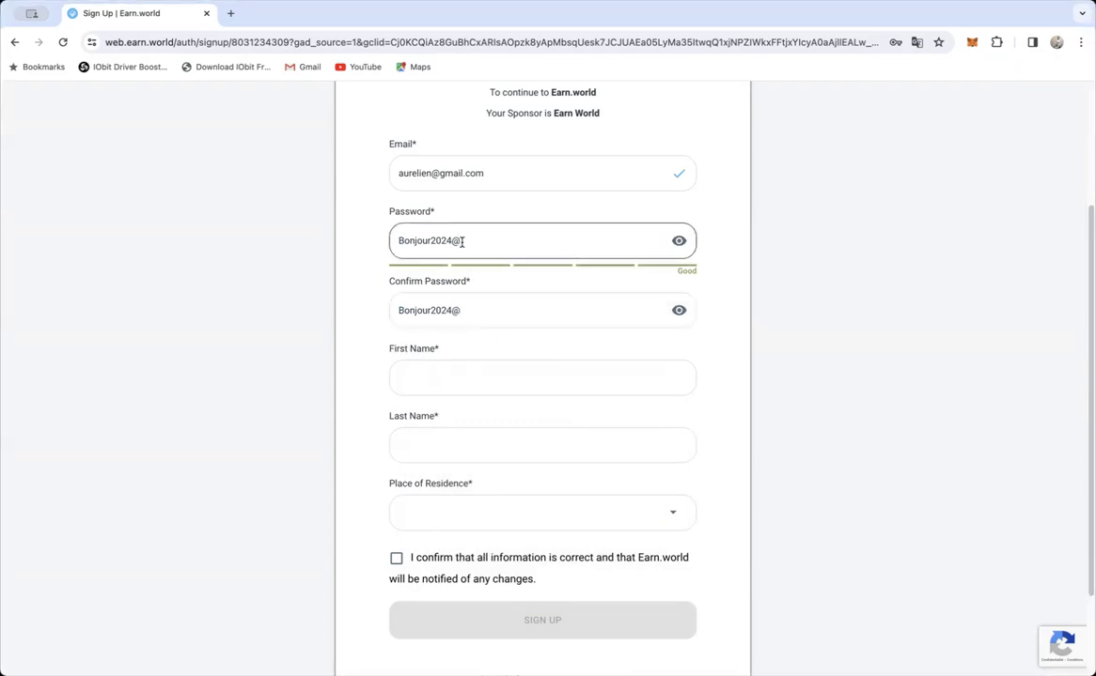
{"action": "type", "text": "c"}
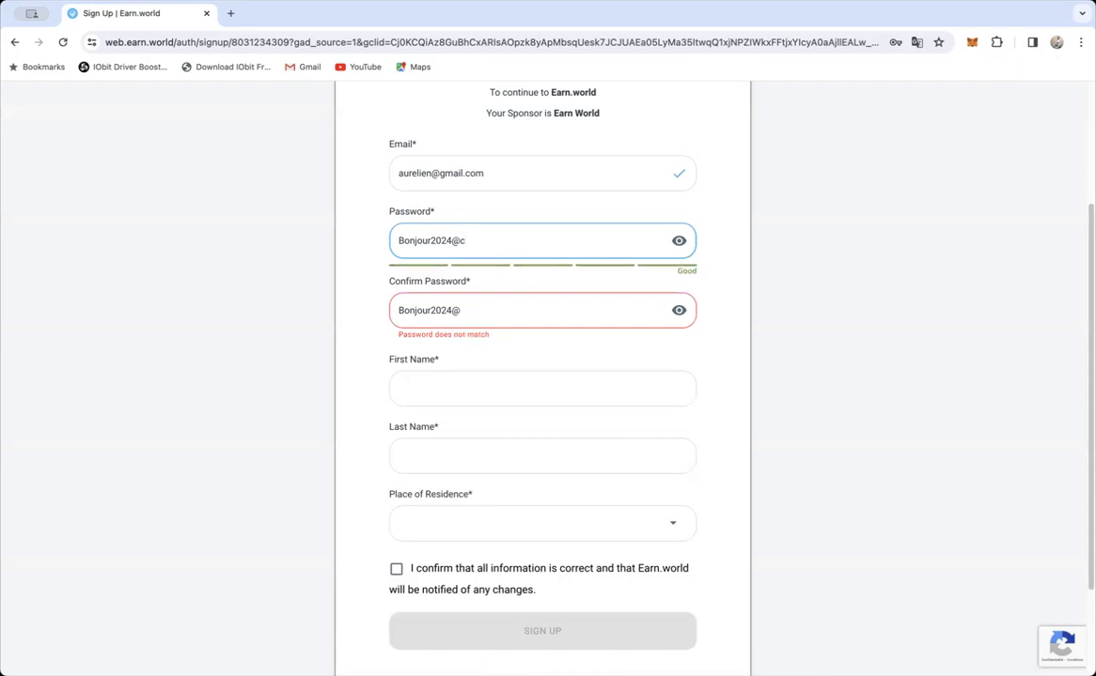
{"action": "key", "text": "BackSpace"}
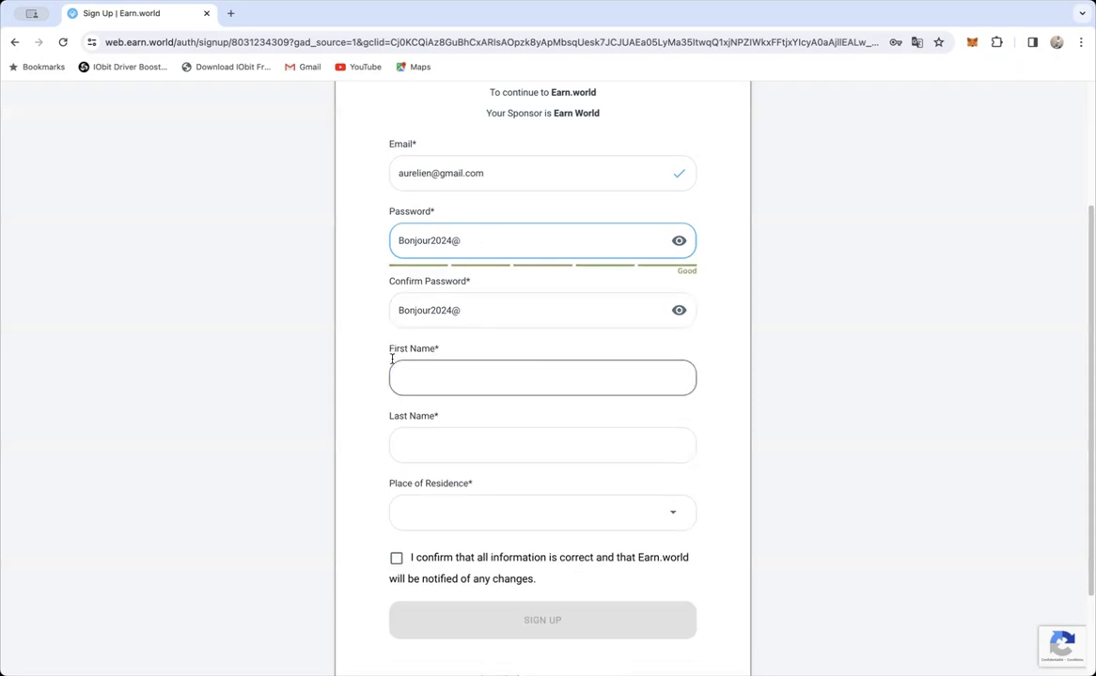
Fill in the first name and pick the saved last name from Chrome's autofill.
{"action": "left_click", "coordinate": [422, 379]}
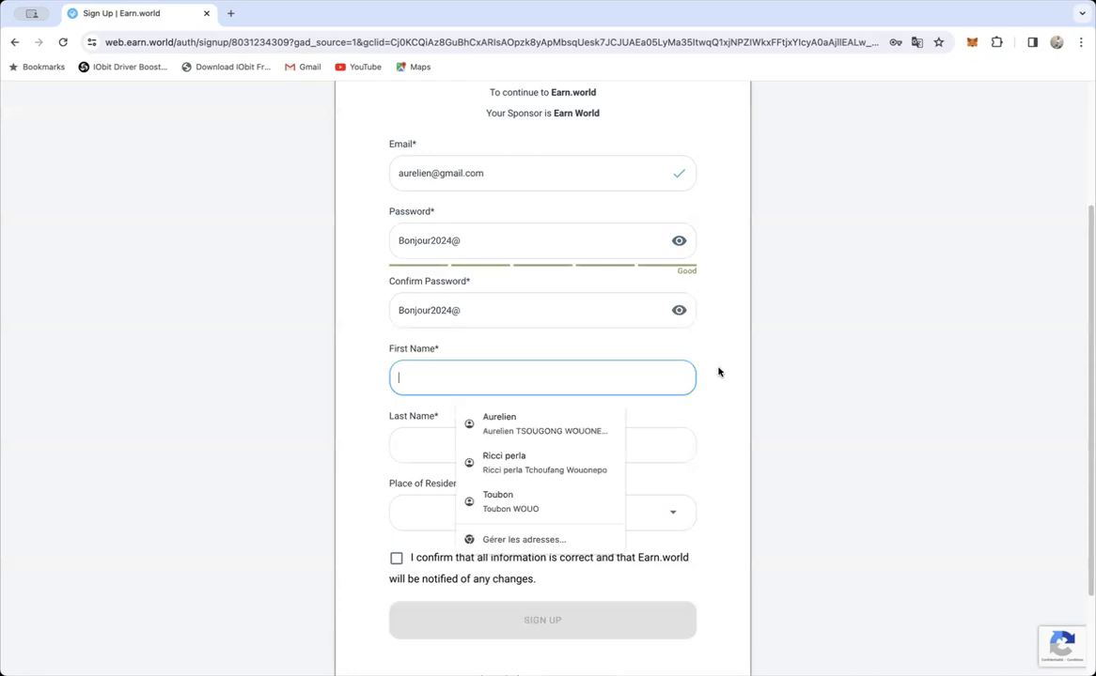
{"action": "type", "text": "aurelie"}
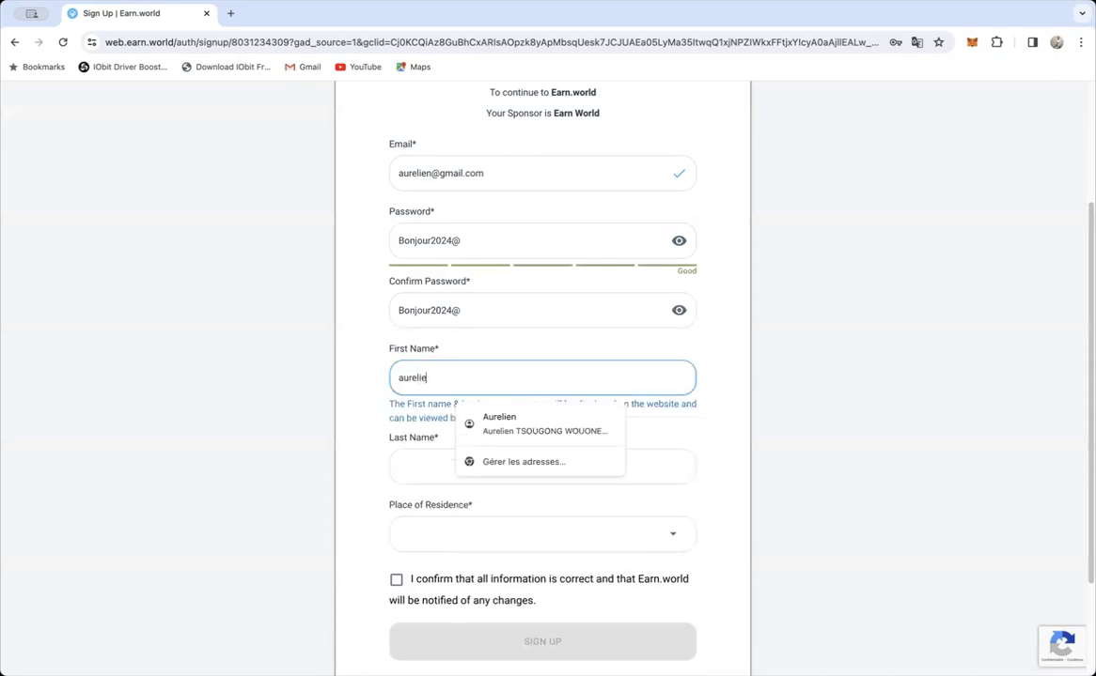
{"action": "left_click", "coordinate": [421, 472]}
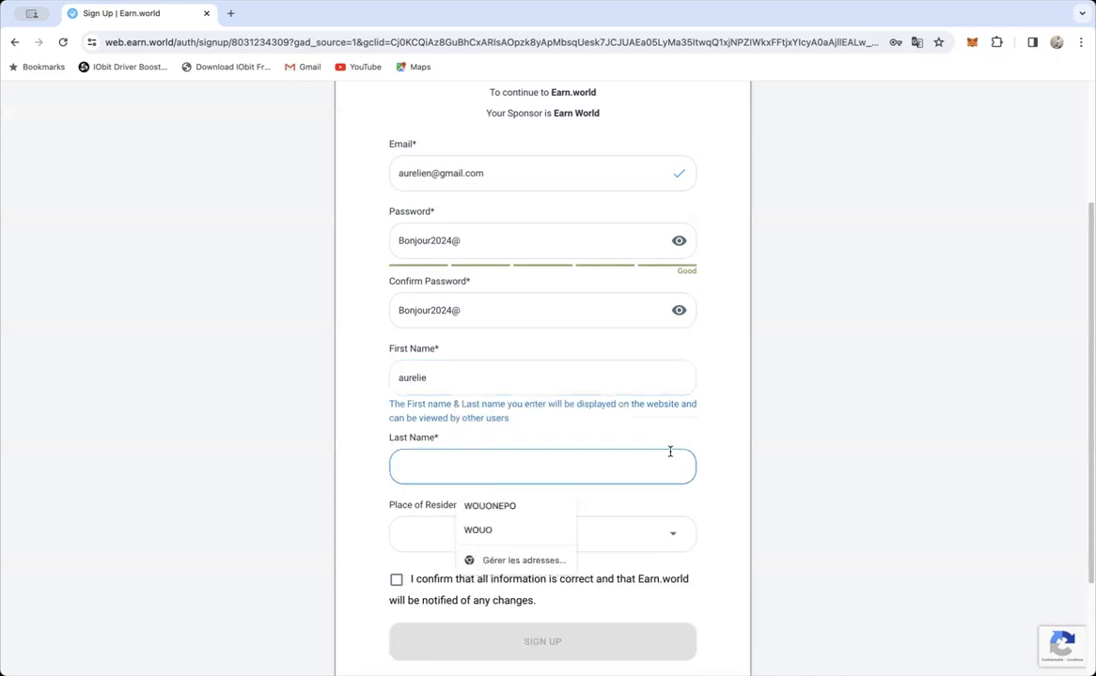
{"action": "left_click", "coordinate": [496, 507]}
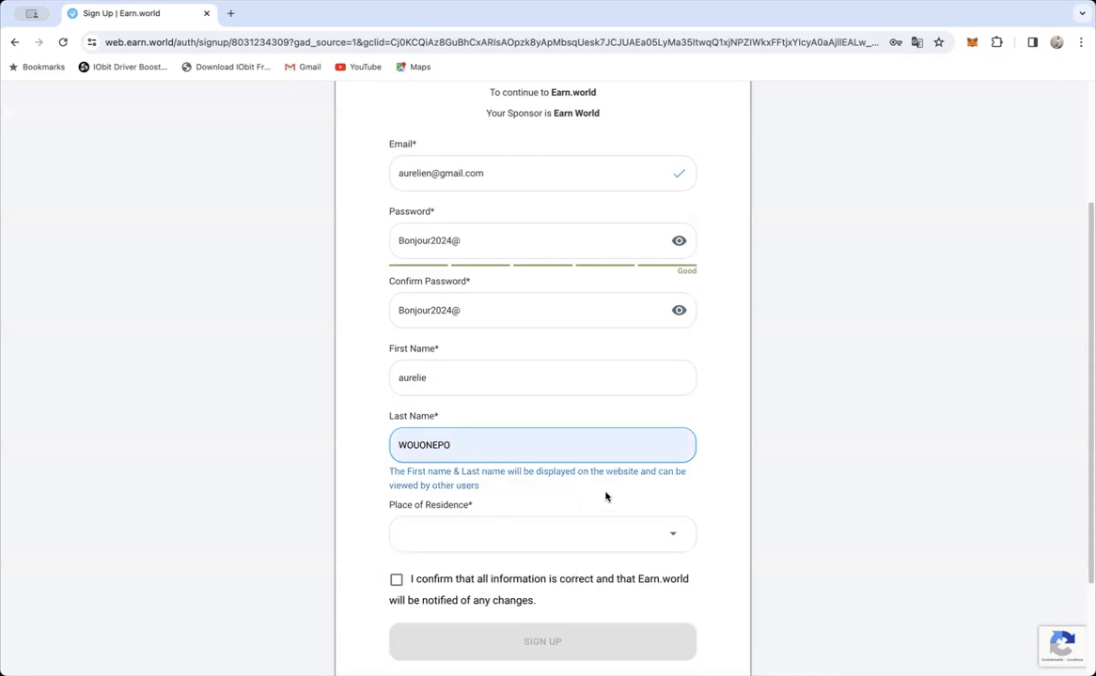
{"action": "left_click", "coordinate": [440, 374]}
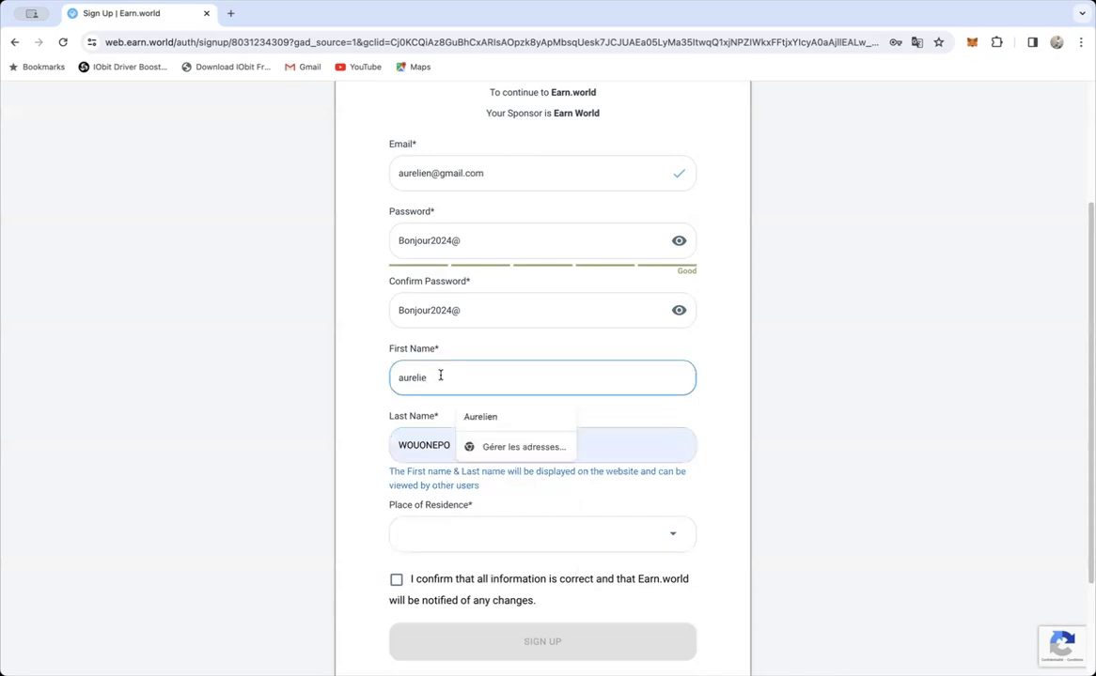
{"action": "type", "text": "n"}
{"action": "left_click", "coordinate": [682, 507]}
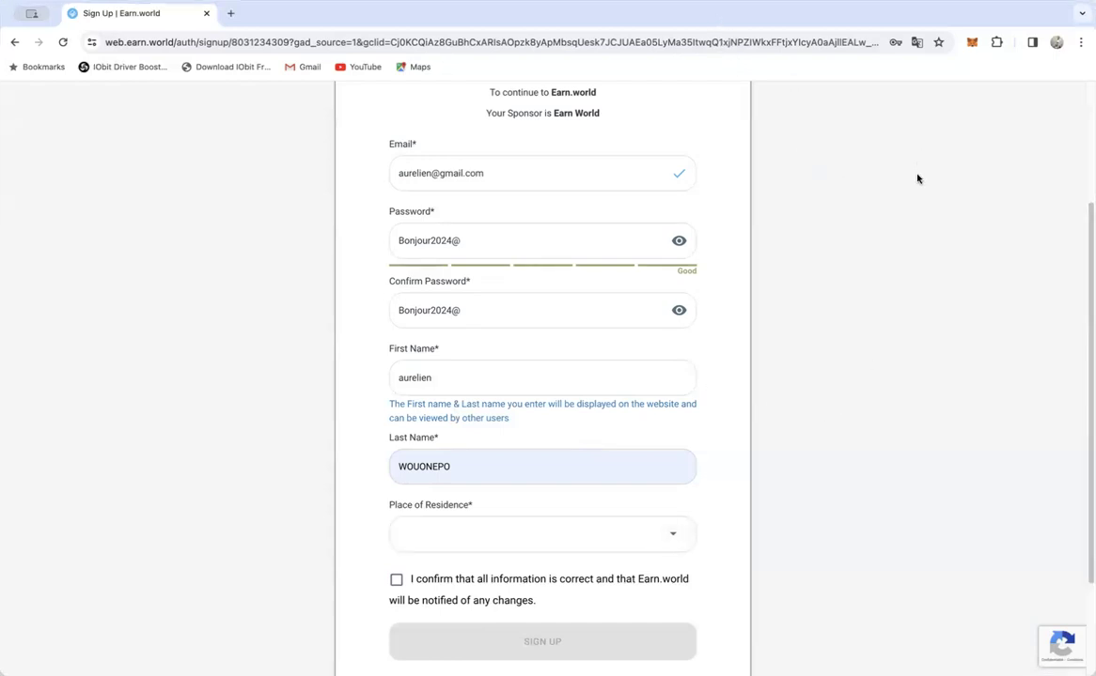
Set the country of residence to Cameroon and confirm the information is correct.
{"action": "scroll", "coordinate": [991, 235], "scroll_direction": "down", "scroll_amount": 2}
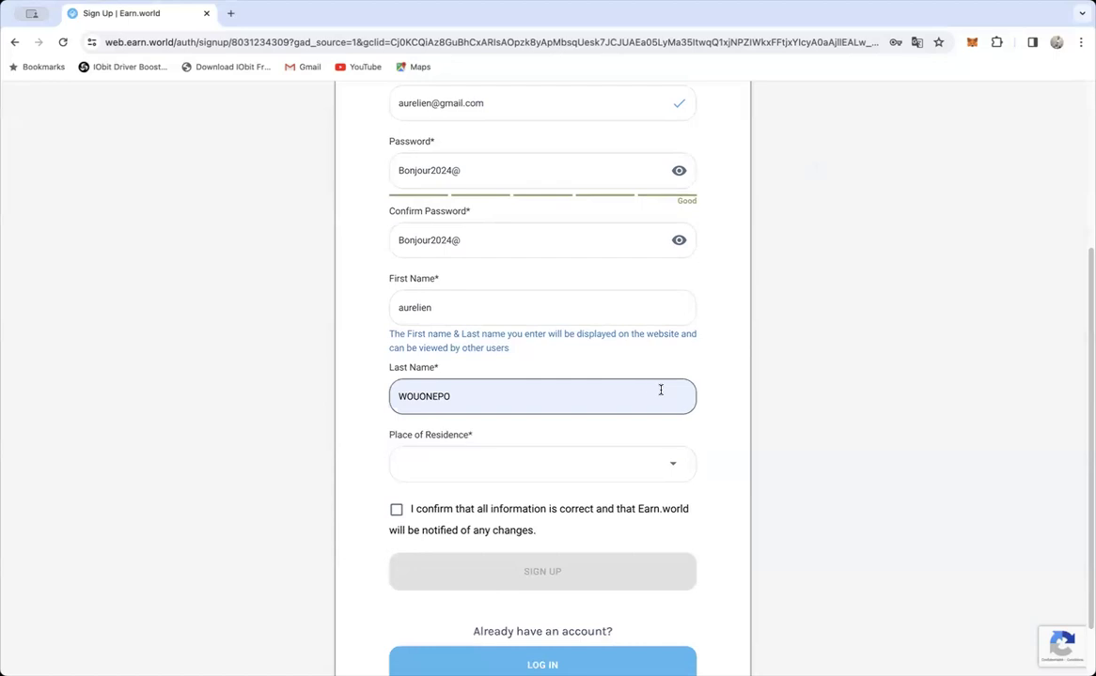
{"action": "left_click", "coordinate": [672, 464]}
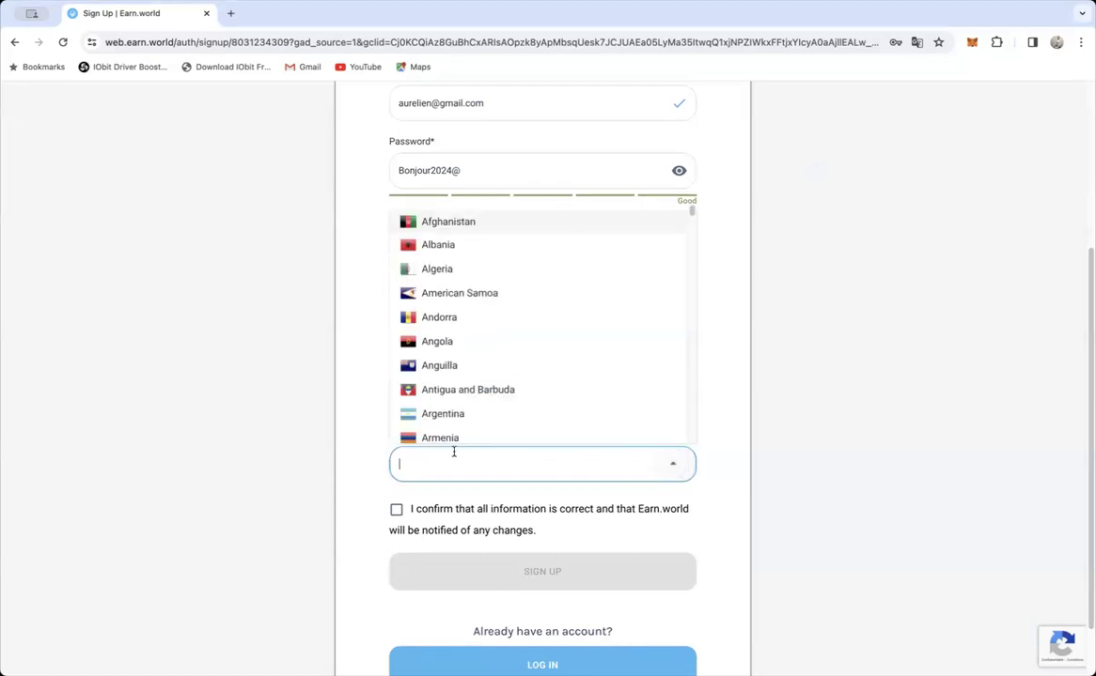
{"action": "type", "text": "ca"}
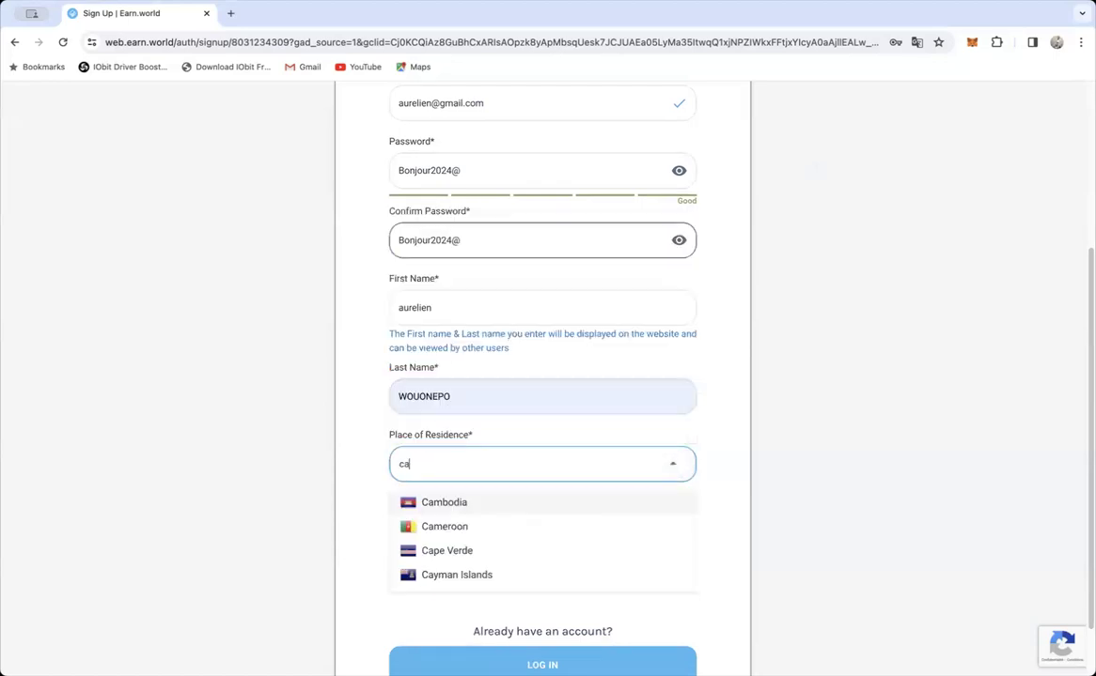
{"action": "left_click", "coordinate": [443, 525]}
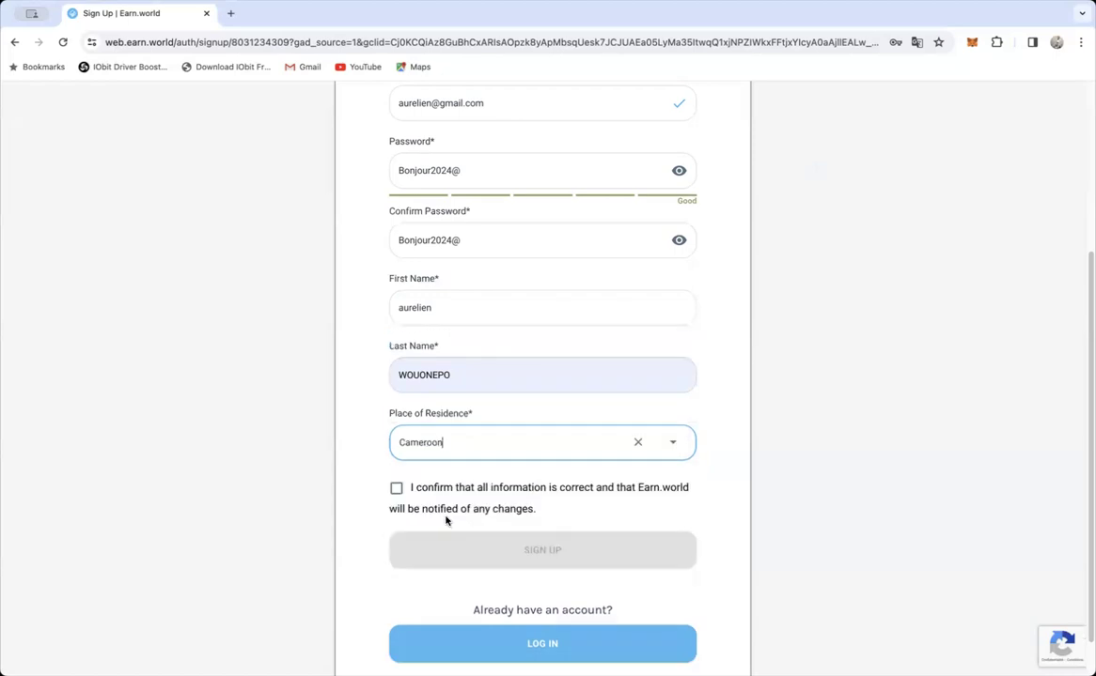
{"action": "left_click", "coordinate": [395, 488]}
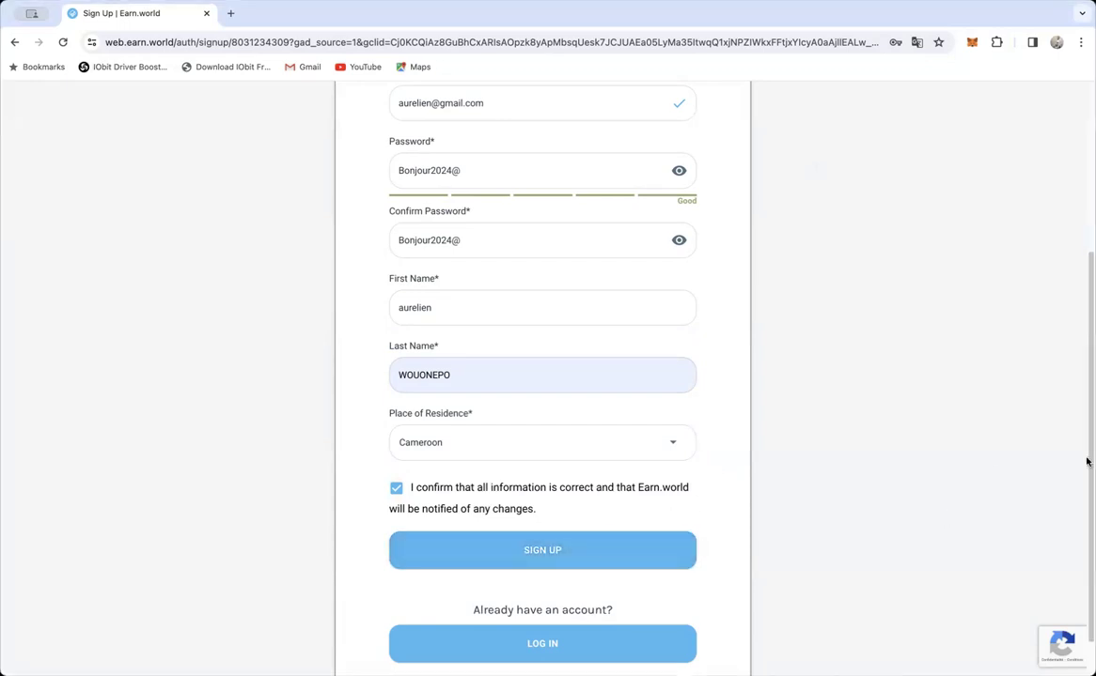
Go to the login page via LOG IN under 'Already have an account?'.
{"action": "left_click_drag", "start_coordinate": [1085, 459], "coordinate": [1060, 244]}
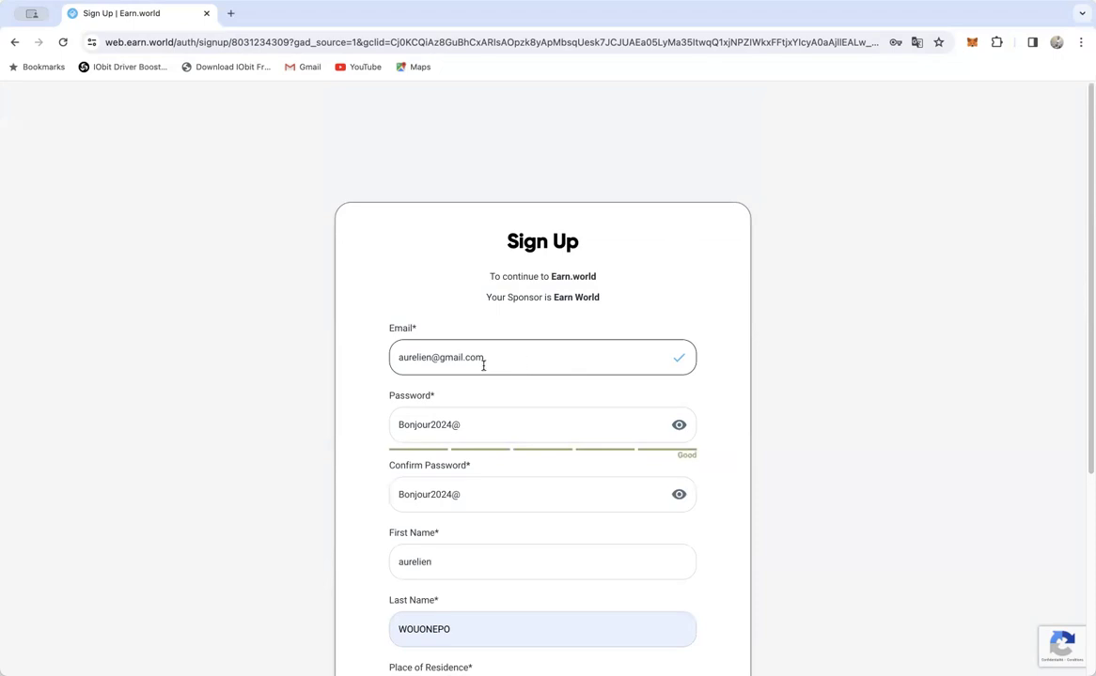
{"action": "left_click_drag", "start_coordinate": [1087, 352], "coordinate": [1086, 574]}
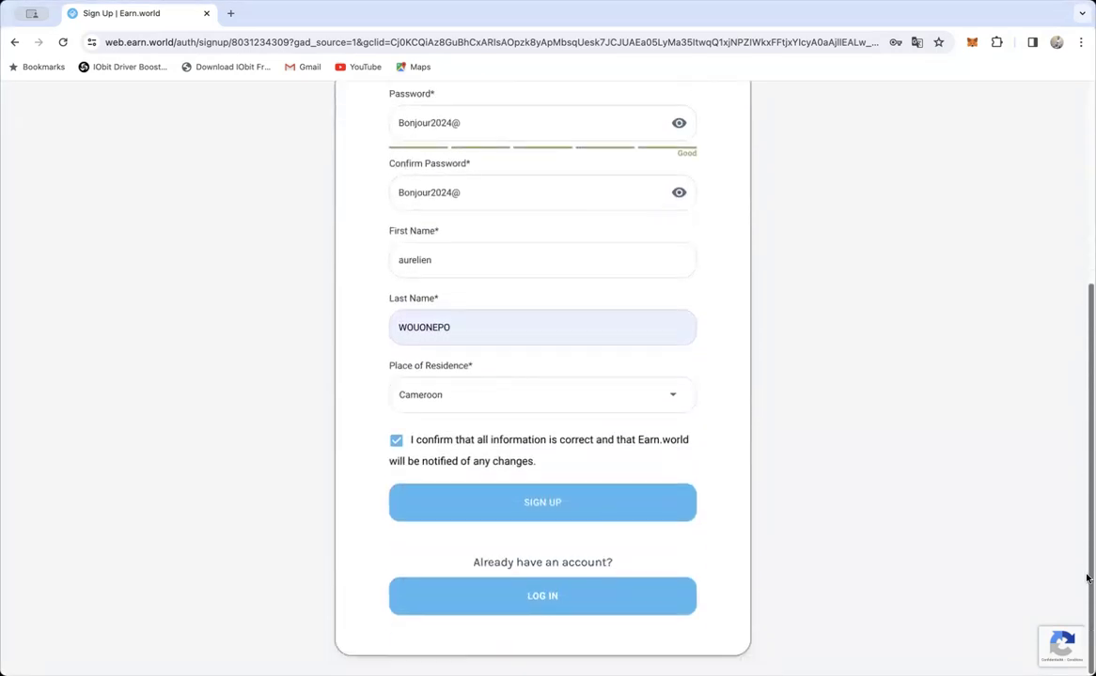
{"action": "left_click", "coordinate": [537, 596]}
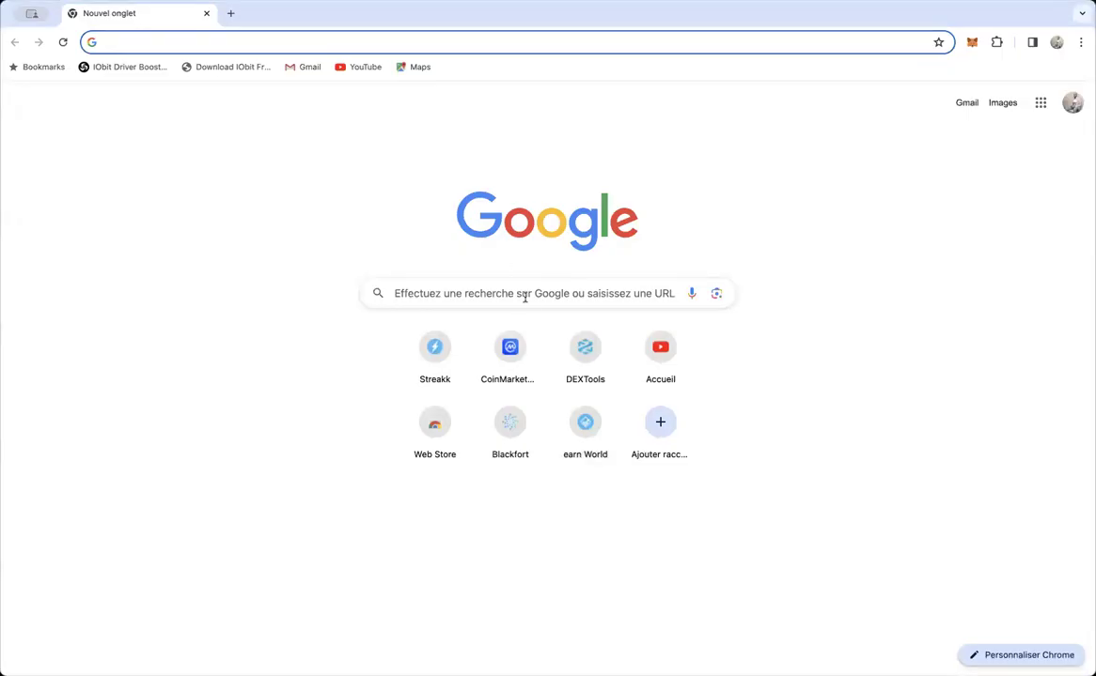
Search Google for 'earn world' and follow the Earn World Official Website ad.
{"action": "left_click", "coordinate": [438, 295]}
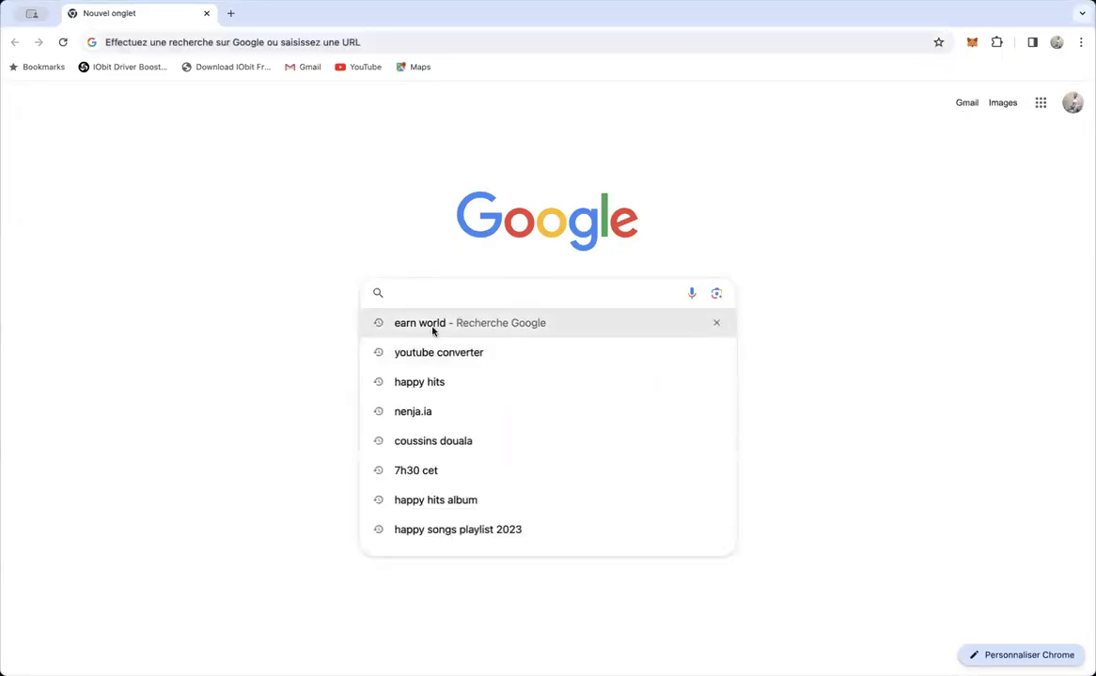
{"action": "left_click", "coordinate": [433, 324]}
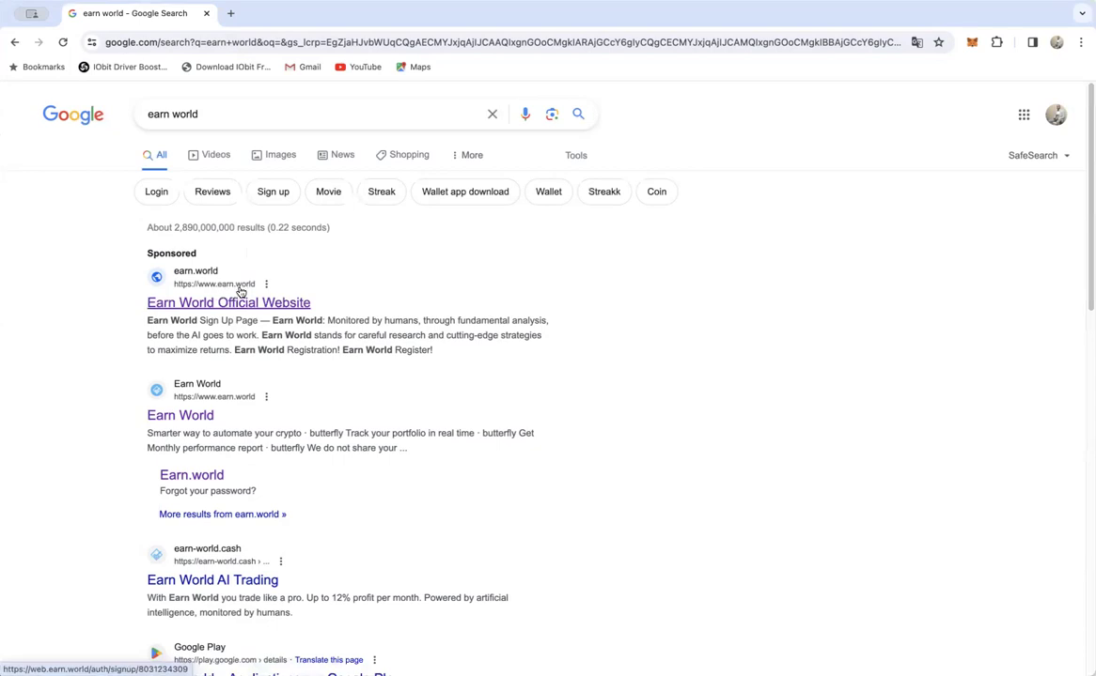
{"action": "left_click", "coordinate": [163, 303]}
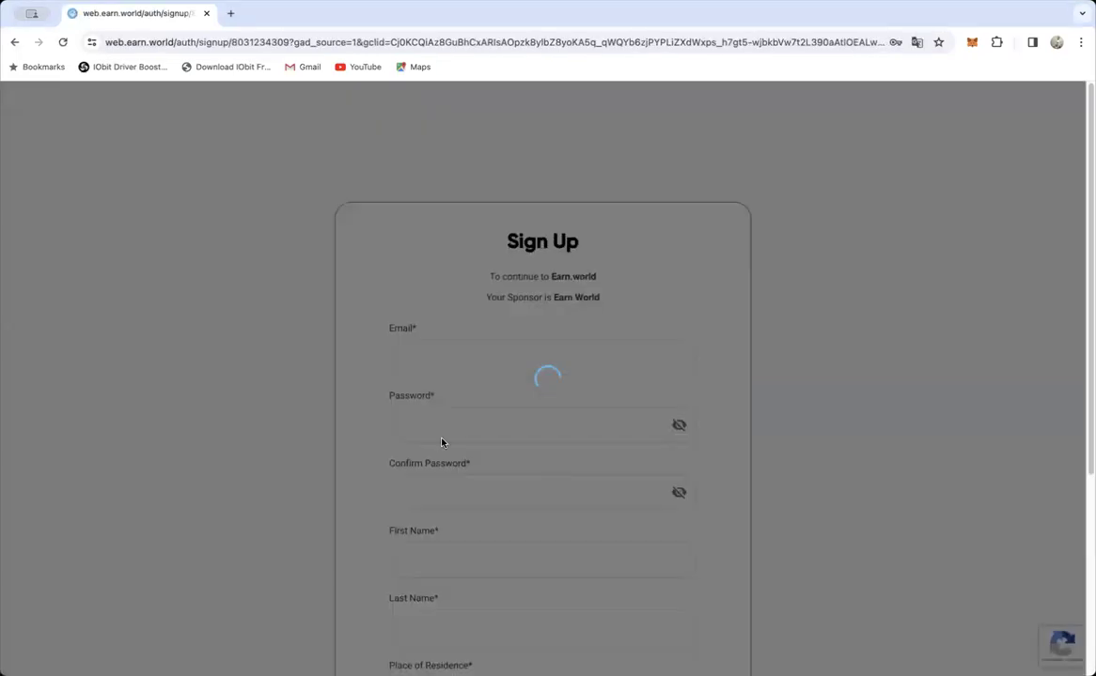
{"action": "scroll", "coordinate": [435, 432], "scroll_direction": "down", "scroll_amount": 3}
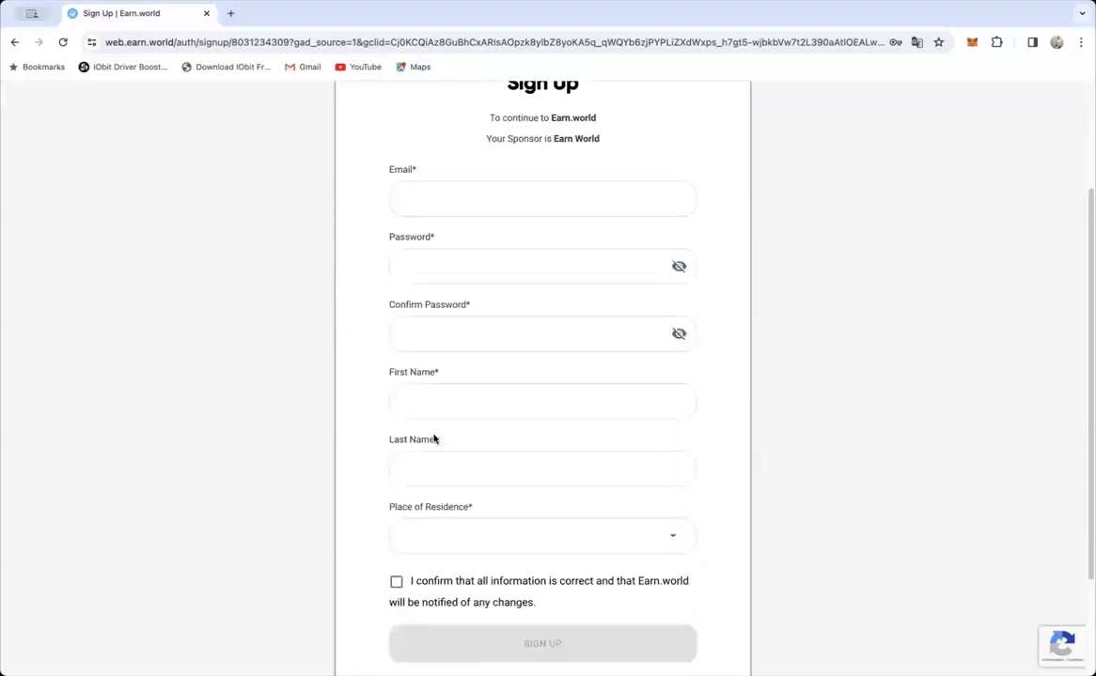
{"action": "scroll", "coordinate": [434, 439], "scroll_direction": "down", "scroll_amount": 3}
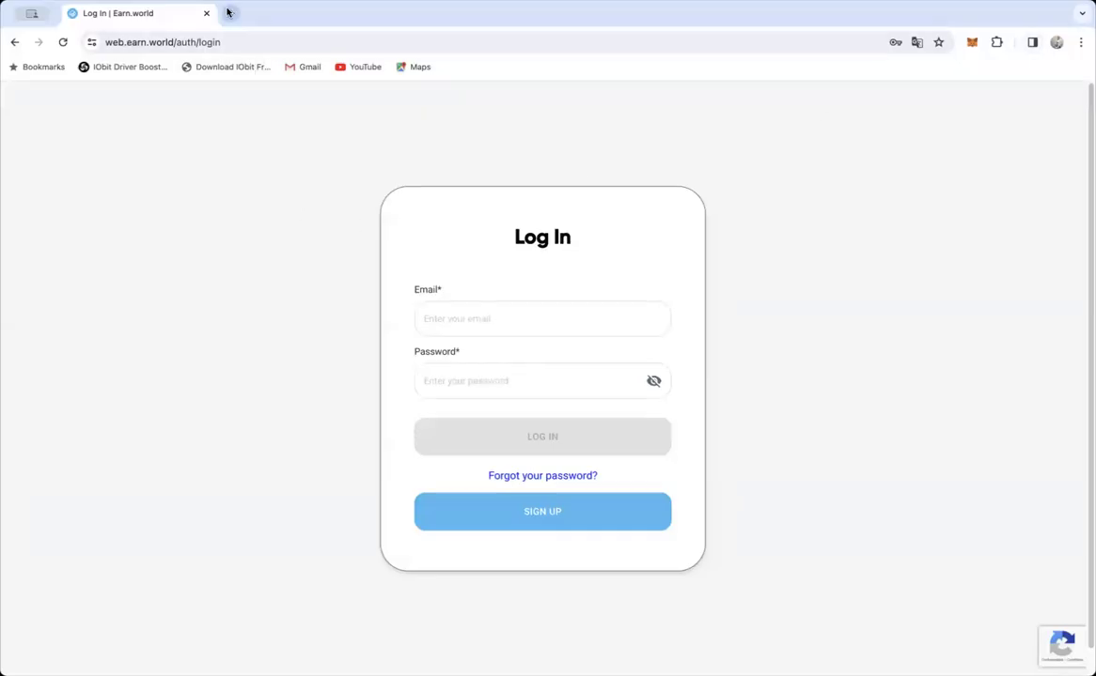
In a new tab, search 'earn world' and open the Earn World website.
{"action": "left_click", "coordinate": [227, 13]}
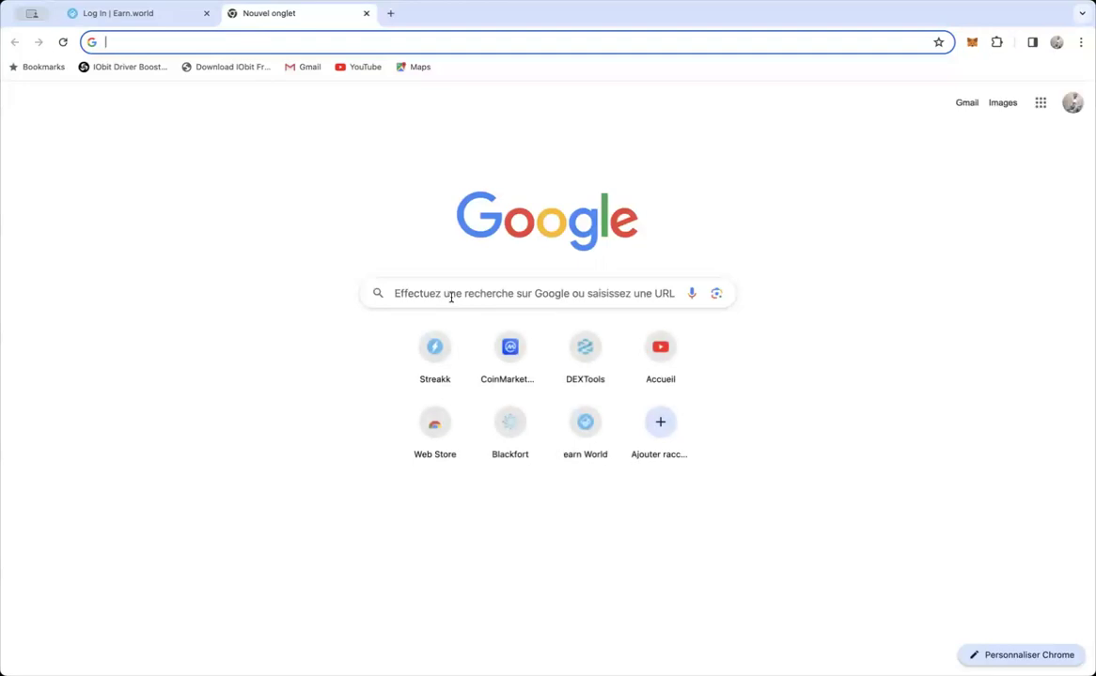
{"action": "left_click", "coordinate": [451, 295]}
{"action": "left_click", "coordinate": [390, 321]}
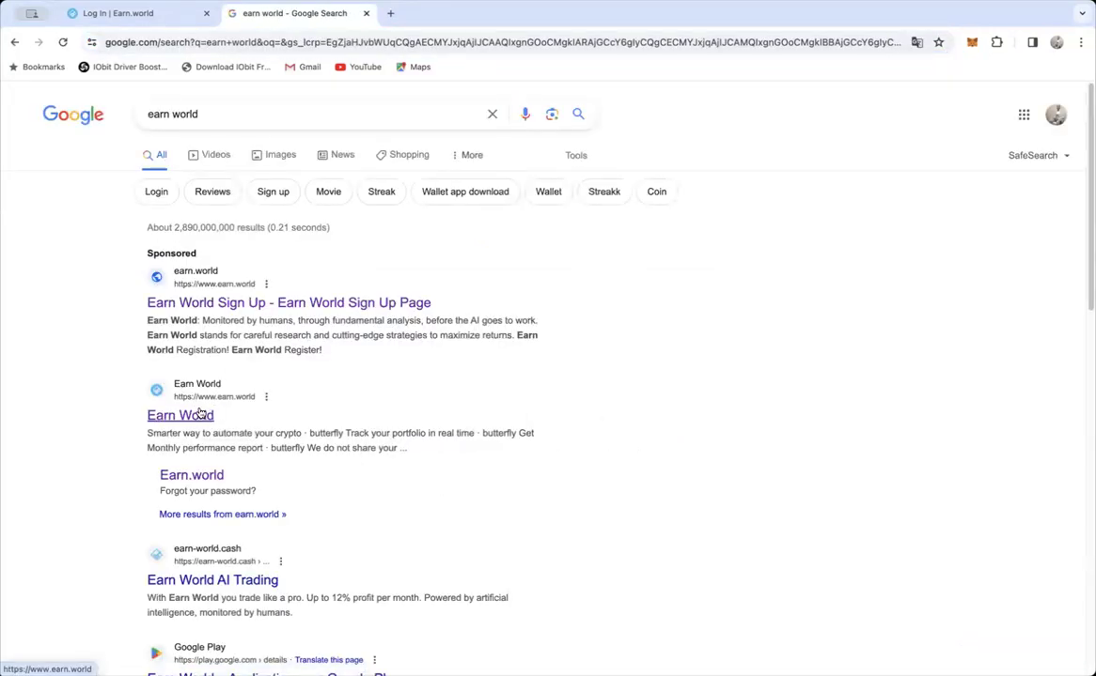
{"action": "left_click", "coordinate": [196, 419]}
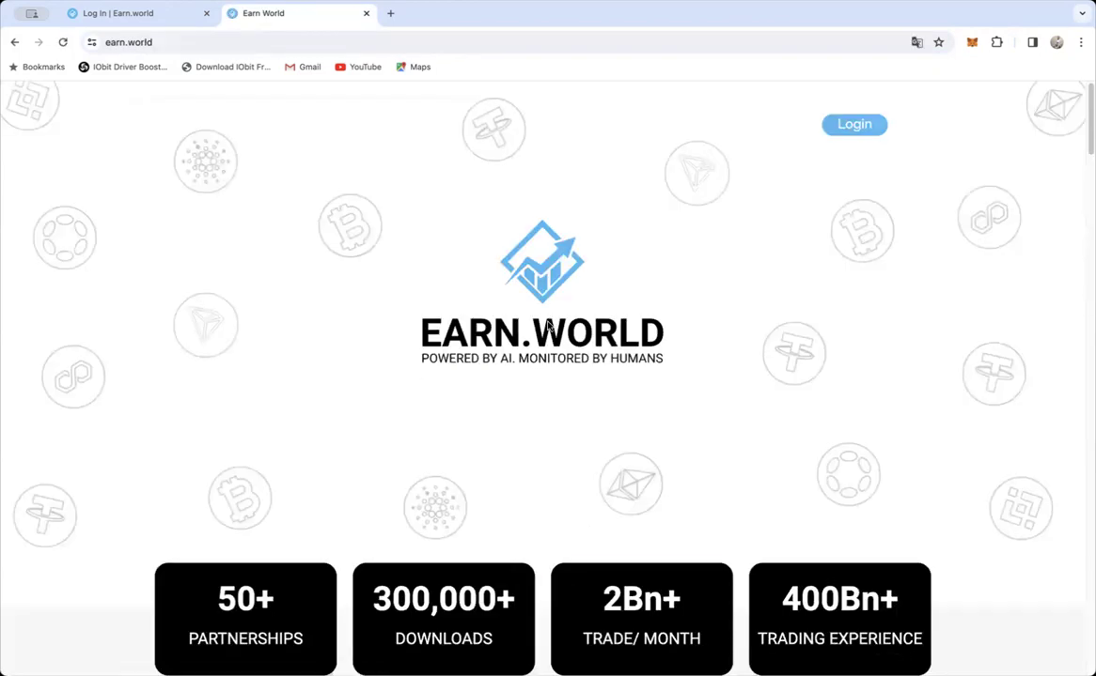
Browse the Earn.World homepage, return to the top, and go to Login.
{"action": "scroll", "coordinate": [931, 181], "scroll_direction": "down", "scroll_amount": 10}
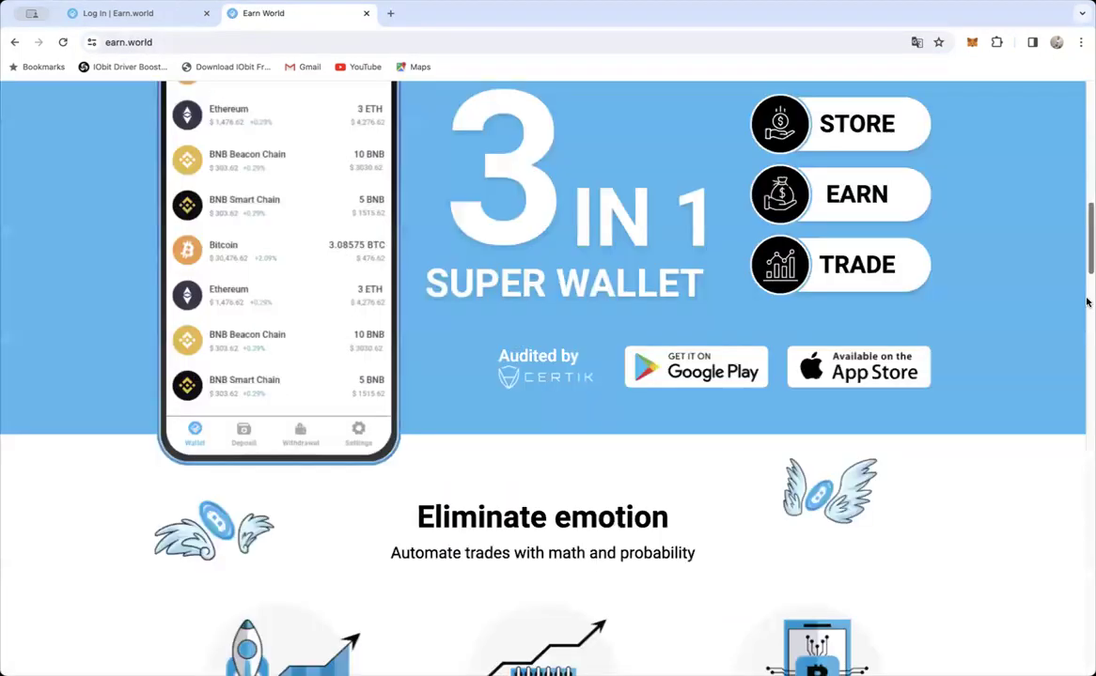
{"action": "scroll", "coordinate": [932, 182], "scroll_direction": "down", "scroll_amount": 15}
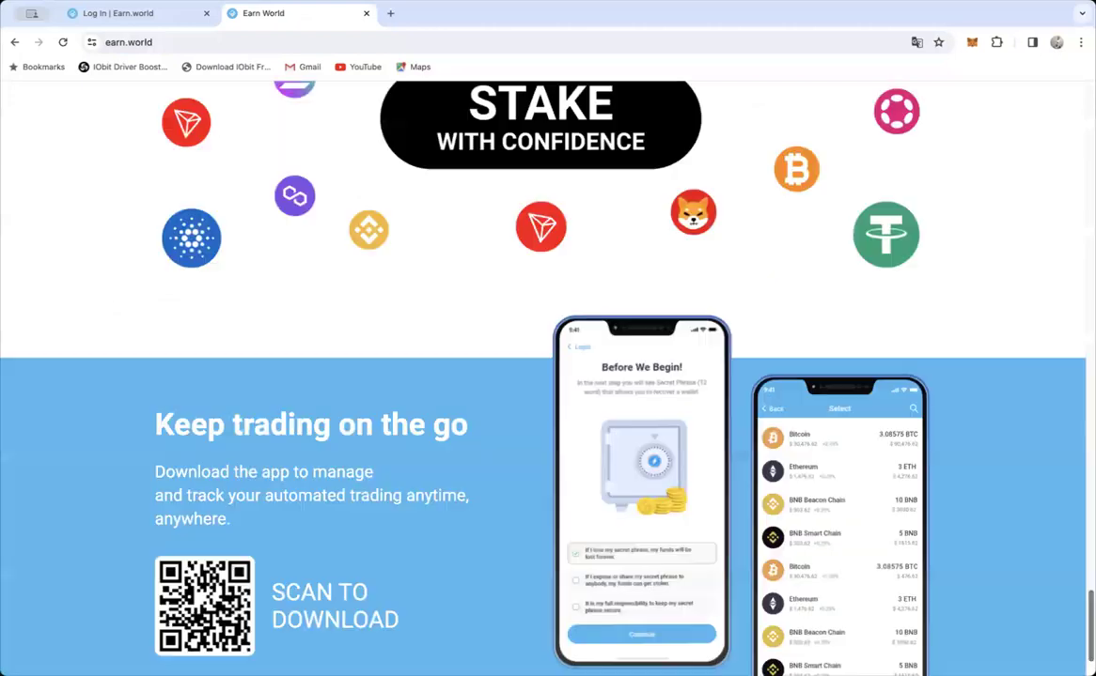
{"action": "left_click_drag", "start_coordinate": [1088, 606], "coordinate": [1090, 310]}
{"action": "left_click_drag", "start_coordinate": [1087, 54], "coordinate": [1088, 56]}
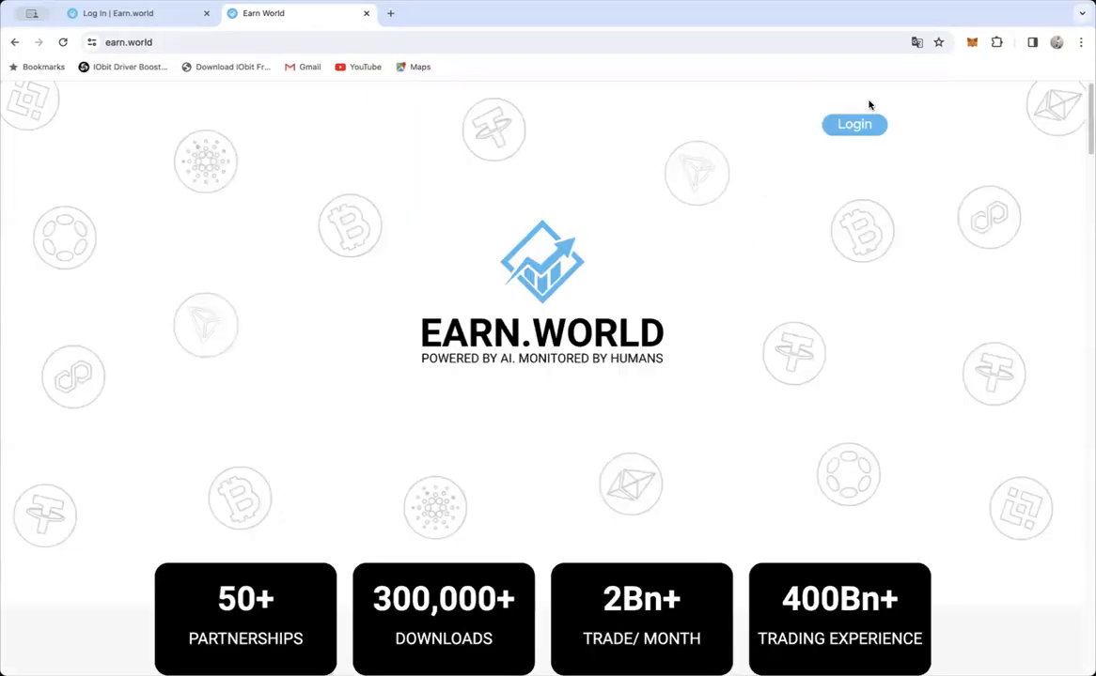
{"action": "left_click", "coordinate": [857, 127]}
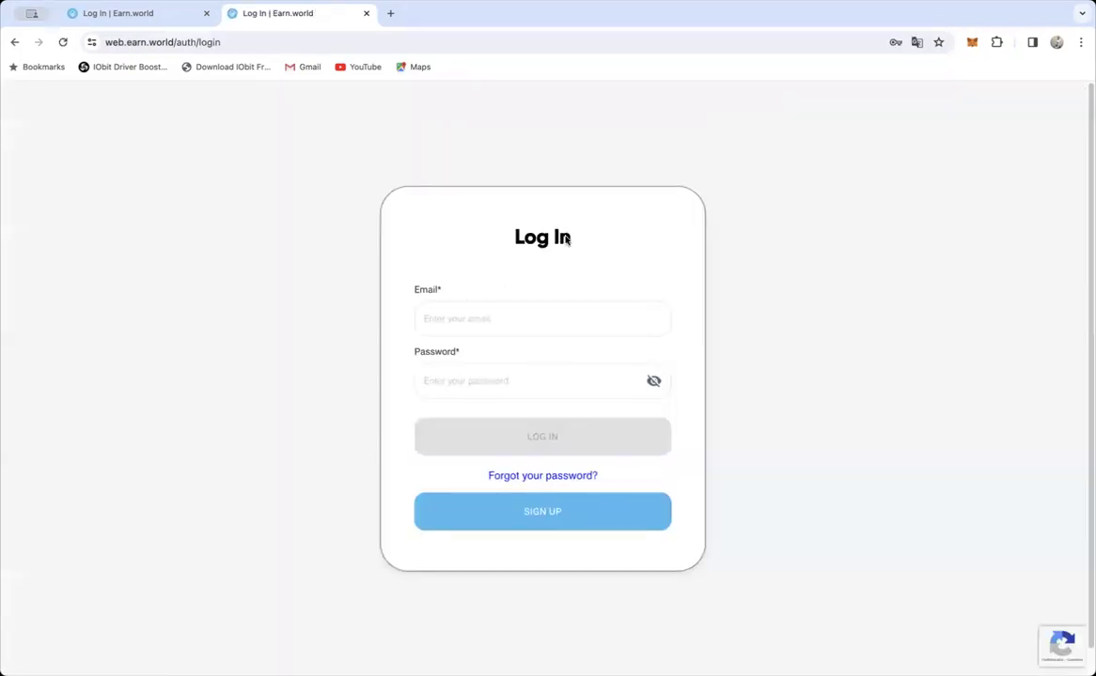
Log in with the saved account's e-mail and password from Chrome autofill.
{"action": "left_click", "coordinate": [484, 319]}
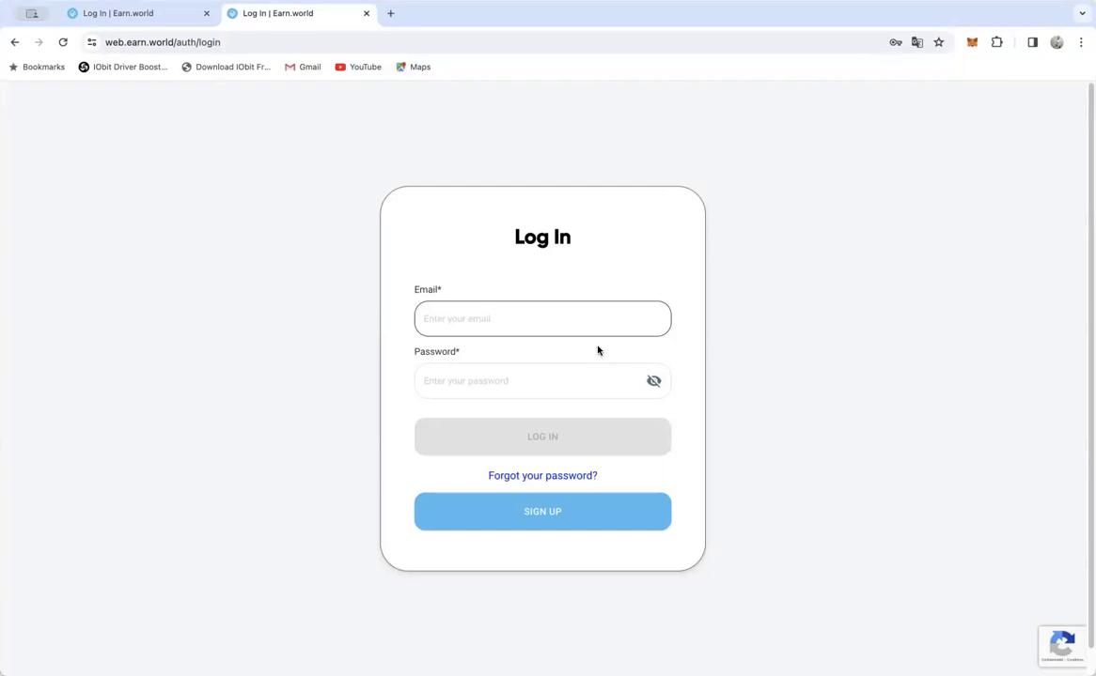
{"action": "left_click", "coordinate": [595, 371]}
{"action": "left_click", "coordinate": [508, 311]}
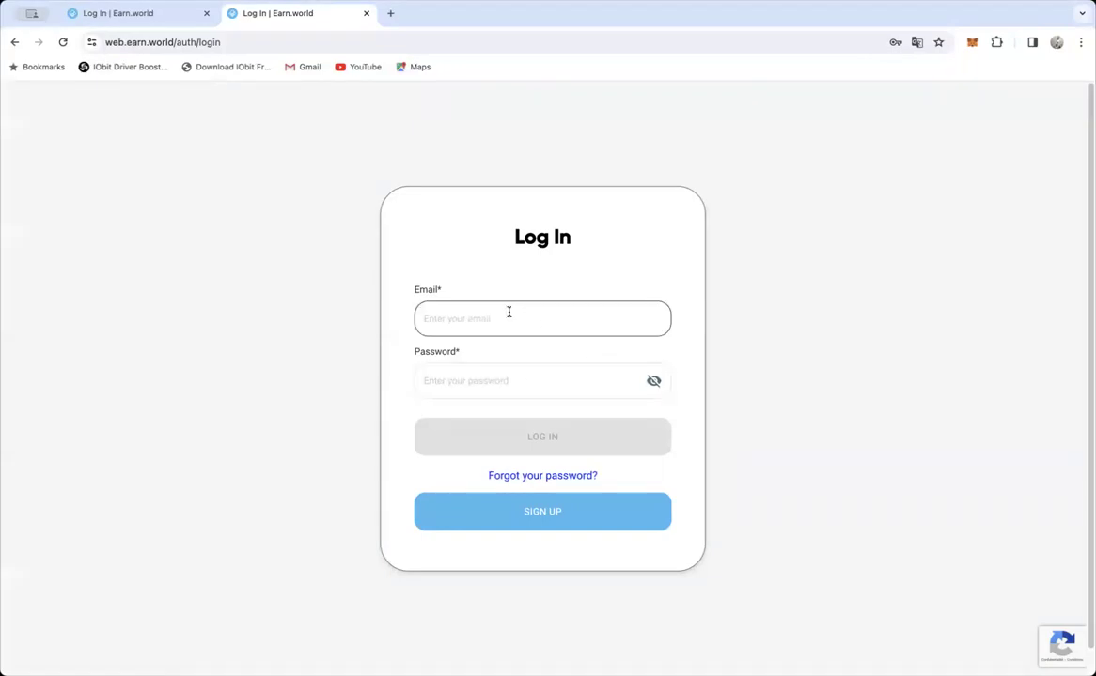
{"action": "left_click", "coordinate": [508, 312]}
{"action": "left_click", "coordinate": [663, 350]}
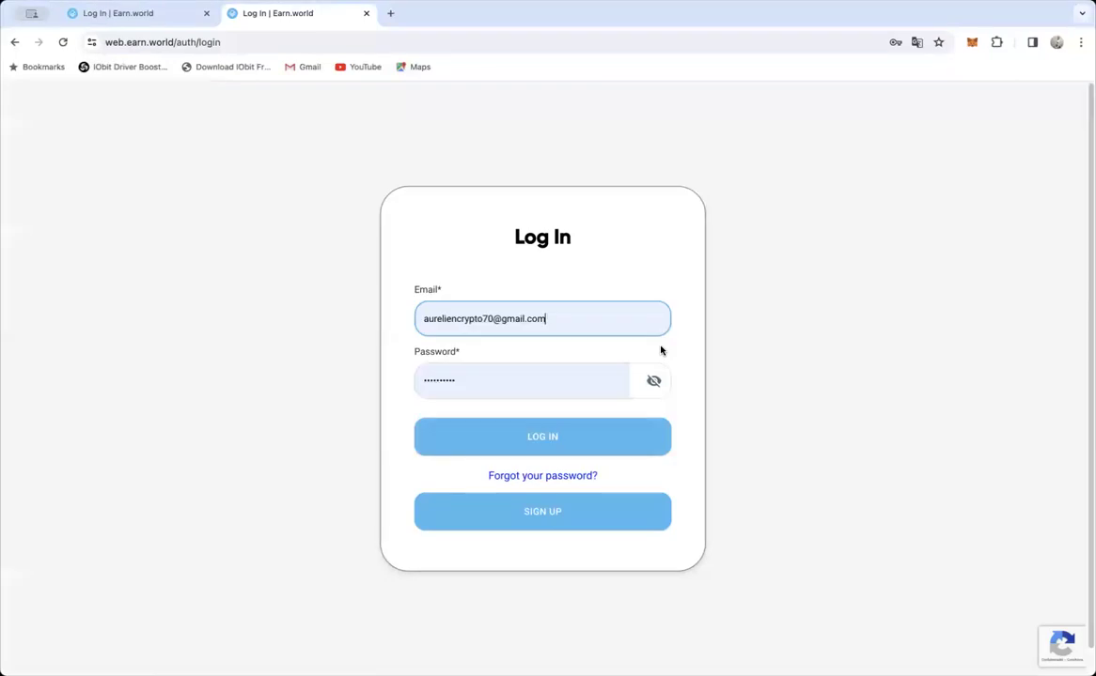
{"action": "left_click", "coordinate": [549, 446]}
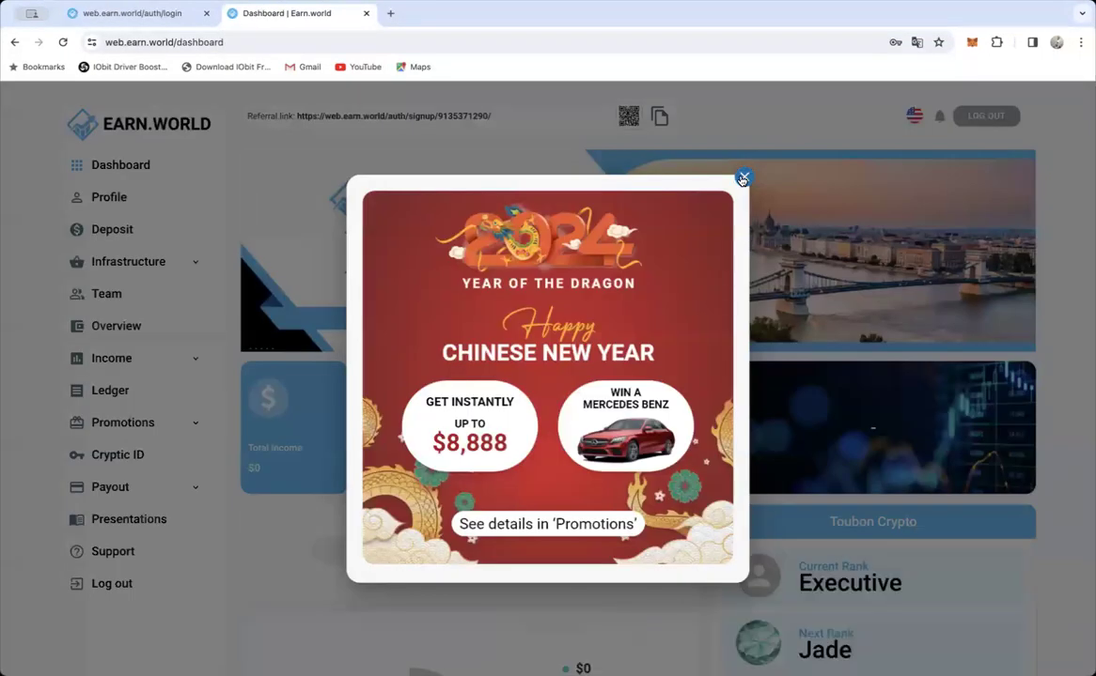
Close the promotional popup and look over the dashboard's income cards.
{"action": "left_click", "coordinate": [742, 180]}
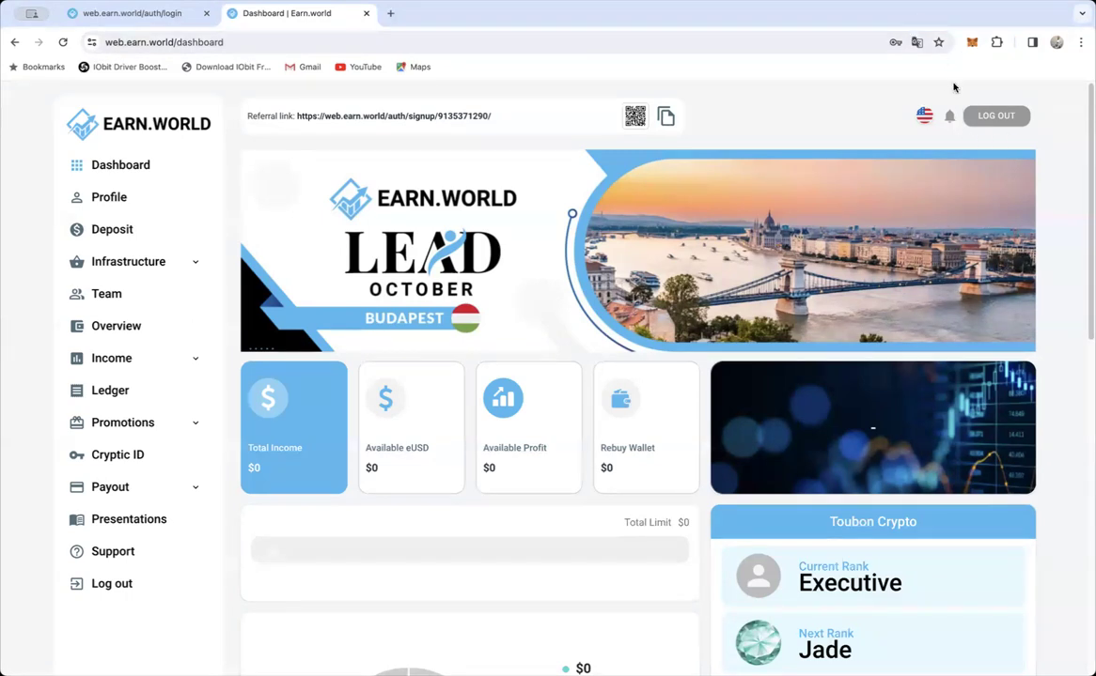
{"action": "mouse_move", "coordinate": [953, 84]}
{"action": "left_mouse_down"}
{"action": "mouse_move", "coordinate": [1060, 136]}
{"action": "mouse_move", "coordinate": [974, 145]}
{"action": "left_mouse_up"}
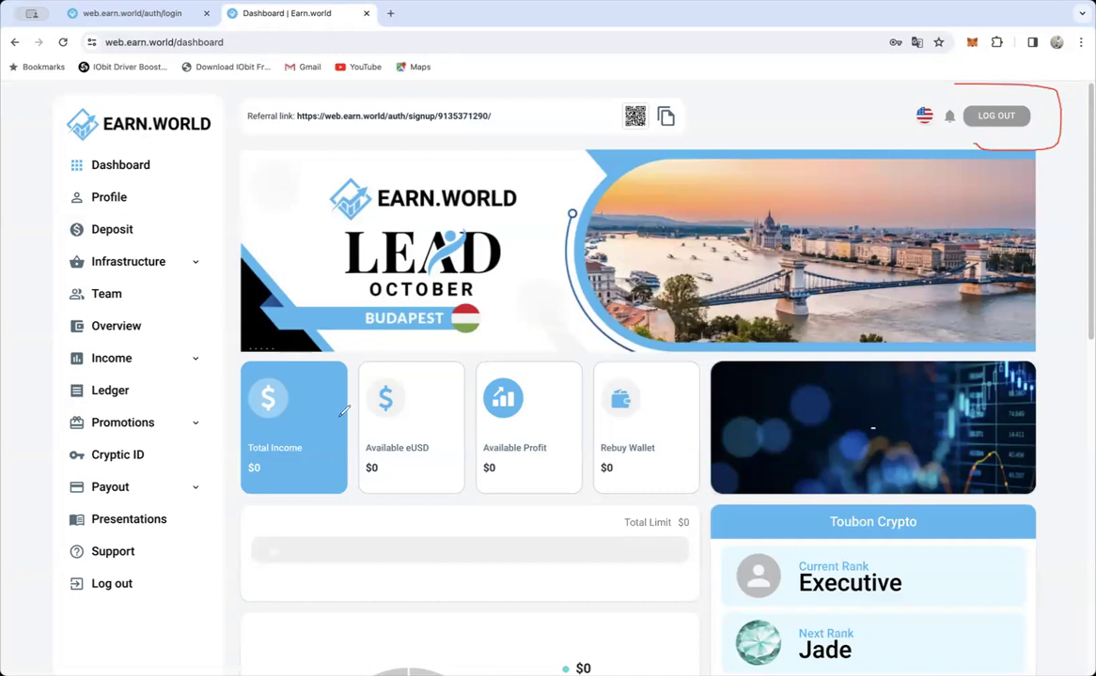
{"action": "mouse_move", "coordinate": [60, 575]}
{"action": "left_mouse_down"}
{"action": "mouse_move", "coordinate": [138, 577]}
{"action": "mouse_move", "coordinate": [130, 600]}
{"action": "mouse_move", "coordinate": [79, 592]}
{"action": "left_mouse_up"}
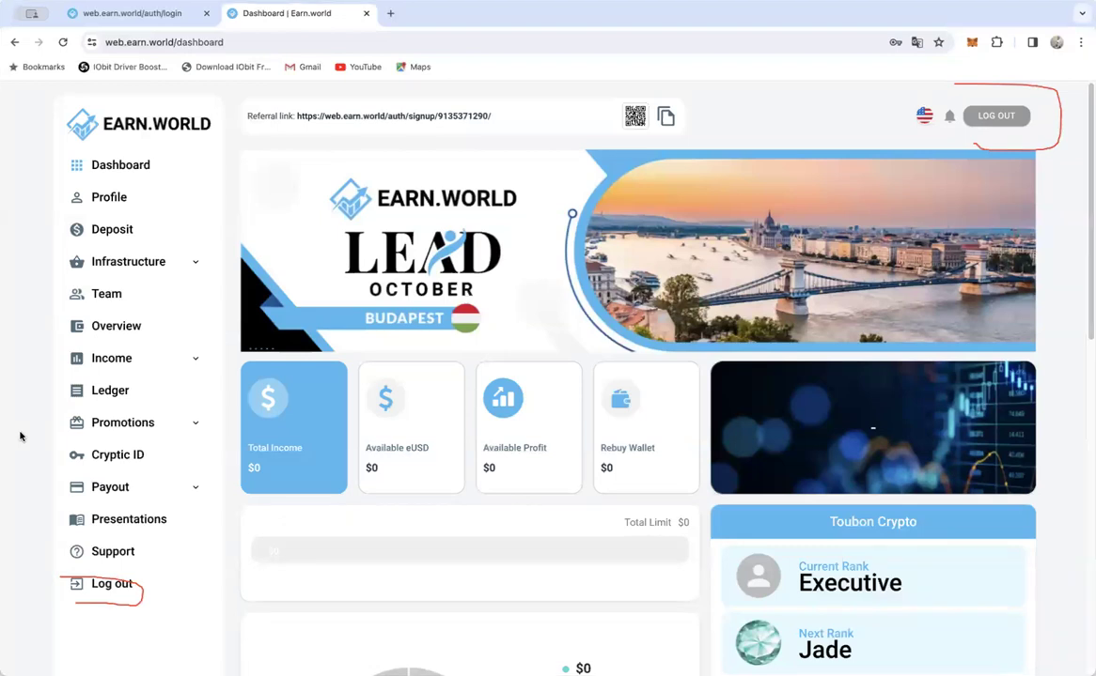
{"action": "left_click", "coordinate": [69, 440]}
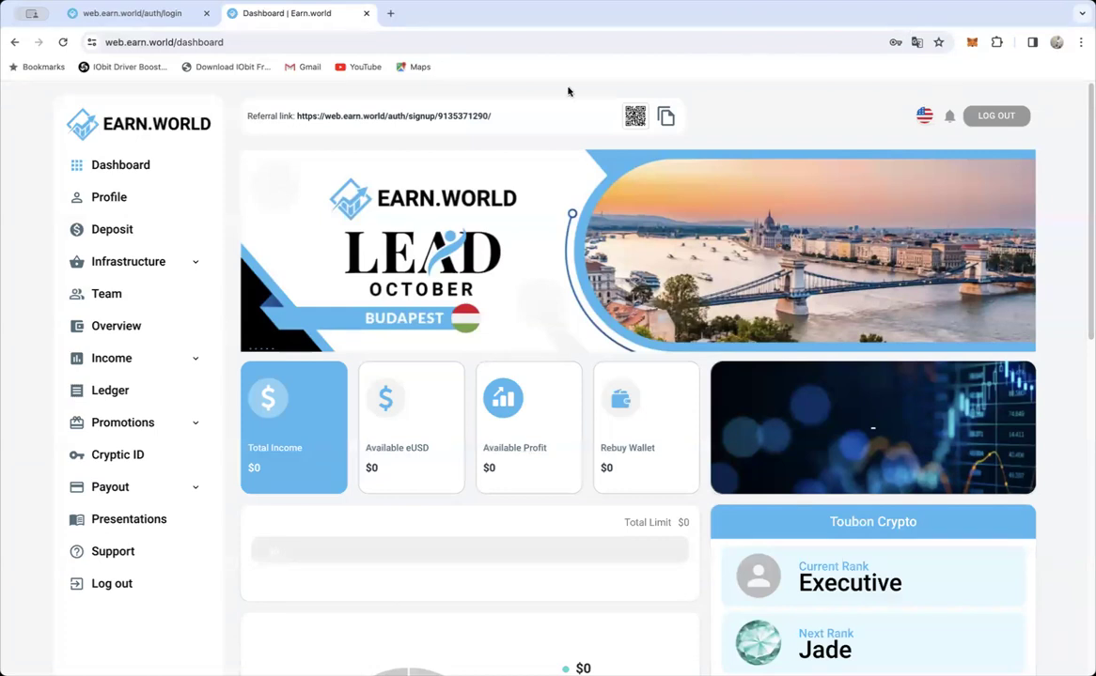
{"action": "mouse_move", "coordinate": [117, 179]}
{"action": "left_mouse_down"}
{"action": "mouse_move", "coordinate": [132, 188]}
{"action": "mouse_move", "coordinate": [108, 210]}
{"action": "mouse_move", "coordinate": [75, 198]}
{"action": "left_mouse_up"}
Open Profile and review the names, Cameroon country, e-mail and +237 phone code.
{"action": "left_click", "coordinate": [106, 194]}
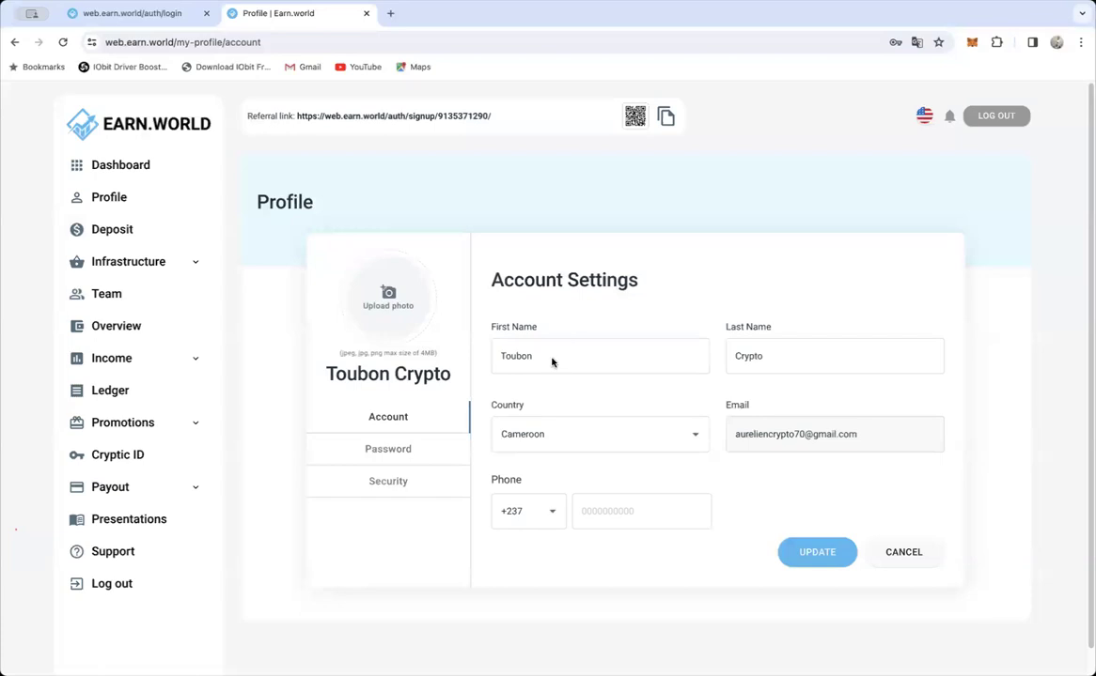
{"action": "left_click_drag", "start_coordinate": [551, 353], "coordinate": [580, 341]}
{"action": "left_click_drag", "start_coordinate": [779, 355], "coordinate": [799, 340]}
{"action": "left_click_drag", "start_coordinate": [558, 425], "coordinate": [583, 412]}
{"action": "mouse_move", "coordinate": [843, 401]}
{"action": "left_mouse_down"}
{"action": "mouse_move", "coordinate": [778, 442]}
{"action": "mouse_move", "coordinate": [846, 448]}
{"action": "left_mouse_up"}
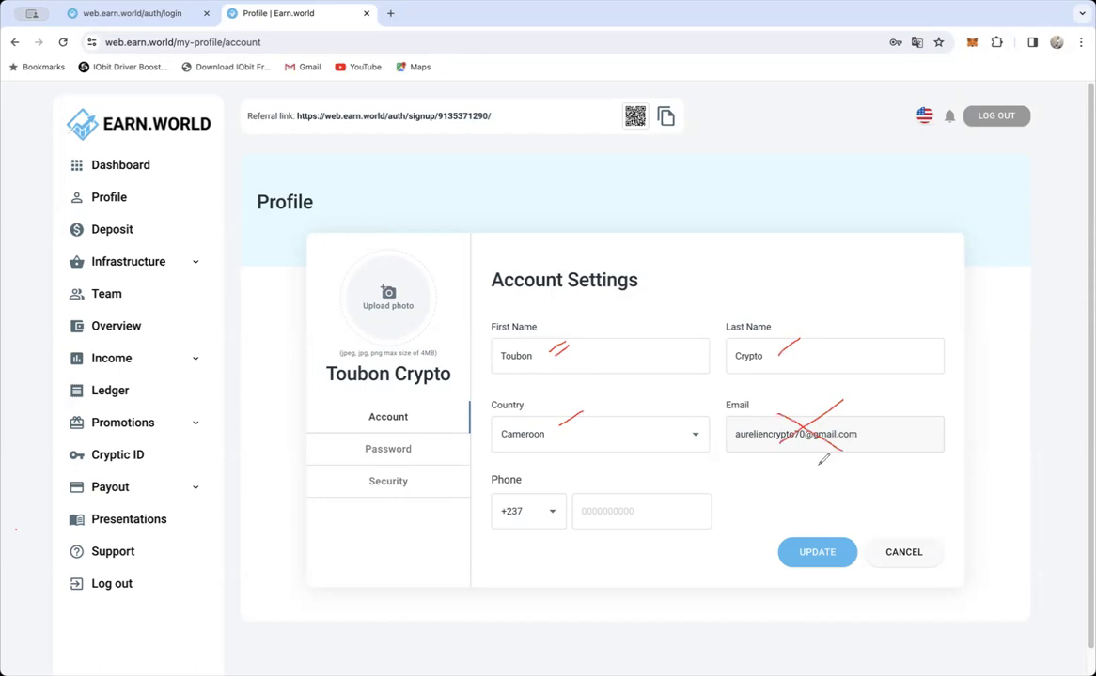
{"action": "left_click_drag", "start_coordinate": [598, 479], "coordinate": [685, 490]}
{"action": "mouse_move", "coordinate": [820, 518]}
{"action": "left_mouse_down"}
{"action": "mouse_move", "coordinate": [759, 533]}
{"action": "mouse_move", "coordinate": [843, 600]}
{"action": "mouse_move", "coordinate": [859, 552]}
{"action": "mouse_move", "coordinate": [841, 520]}
{"action": "left_mouse_up"}
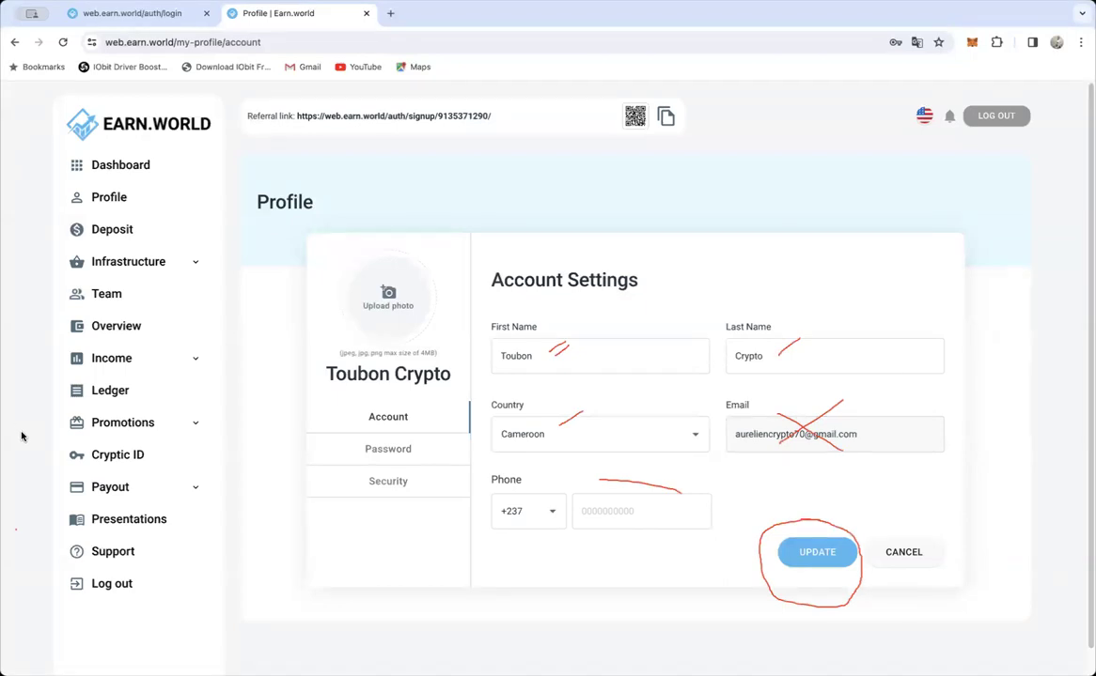
Switch the Profile page to its Password section.
{"action": "mouse_move", "coordinate": [407, 435]}
{"action": "left_mouse_down"}
{"action": "mouse_move", "coordinate": [346, 442]}
{"action": "mouse_move", "coordinate": [380, 459]}
{"action": "mouse_move", "coordinate": [418, 457]}
{"action": "mouse_move", "coordinate": [411, 431]}
{"action": "left_mouse_up"}
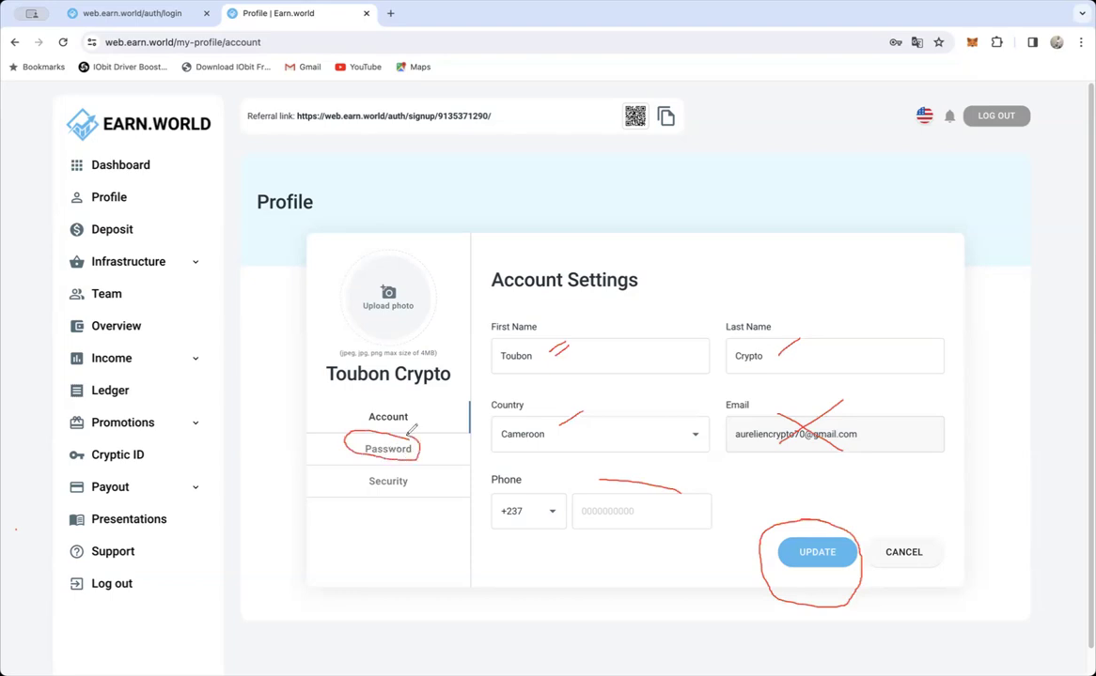
{"action": "left_click", "coordinate": [160, 433]}
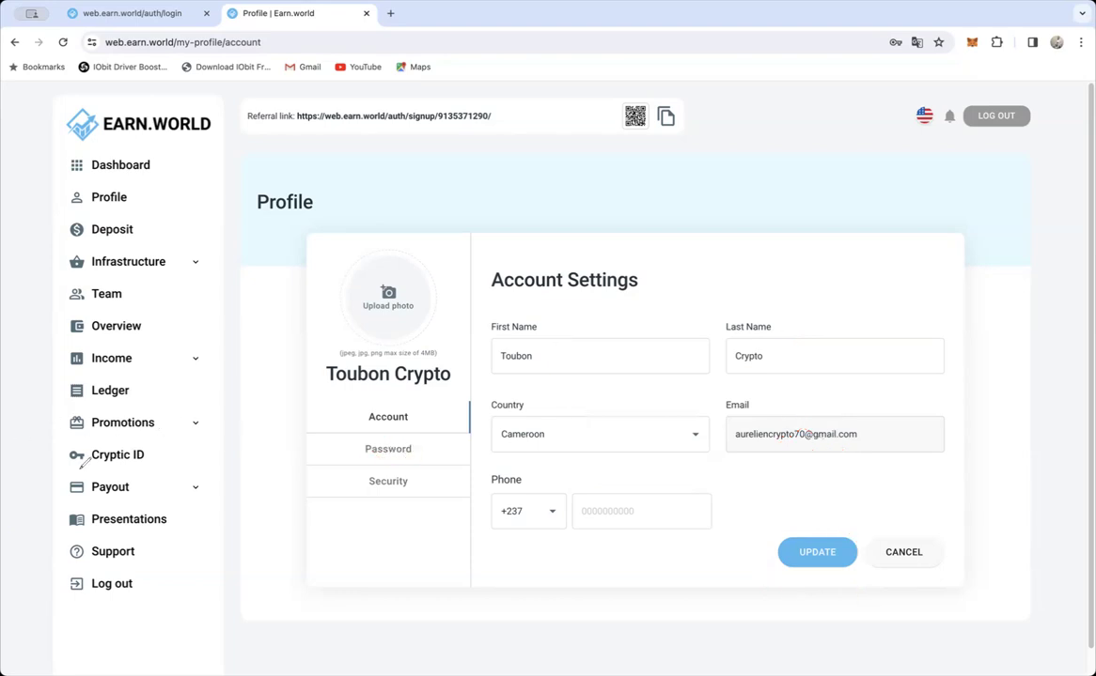
{"action": "left_click", "coordinate": [400, 452]}
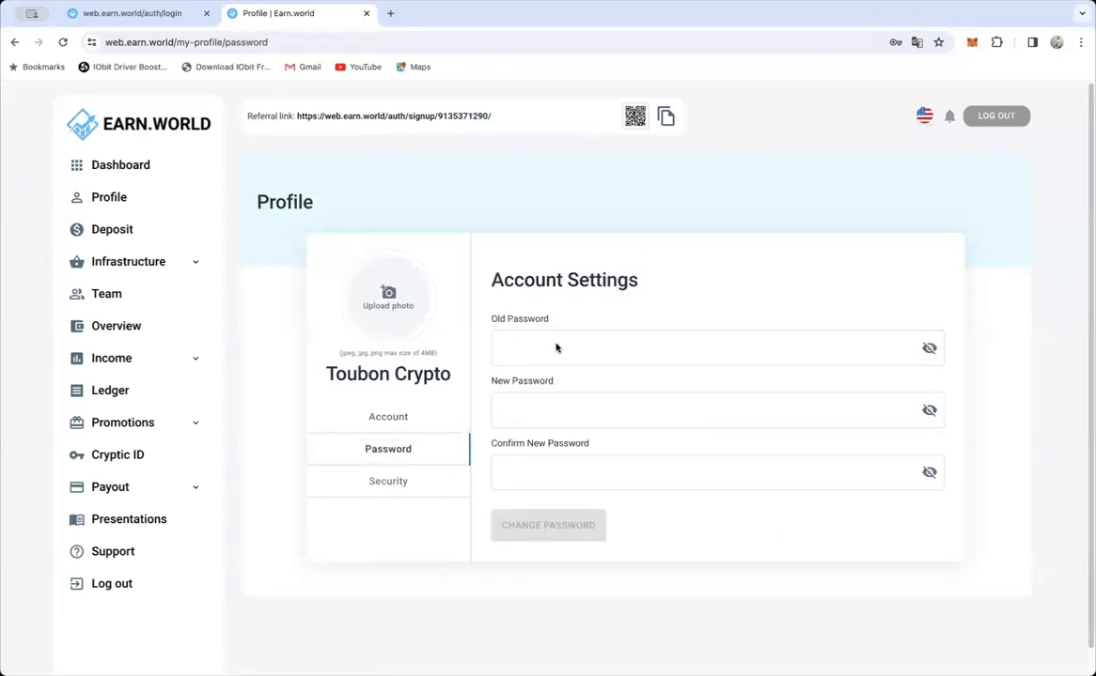
Look over the empty Old, New and Confirm password fields and CHANGE PASSWORD button.
{"action": "left_click_drag", "start_coordinate": [594, 346], "coordinate": [707, 324]}
{"action": "left_click_drag", "start_coordinate": [592, 328], "coordinate": [631, 367]}
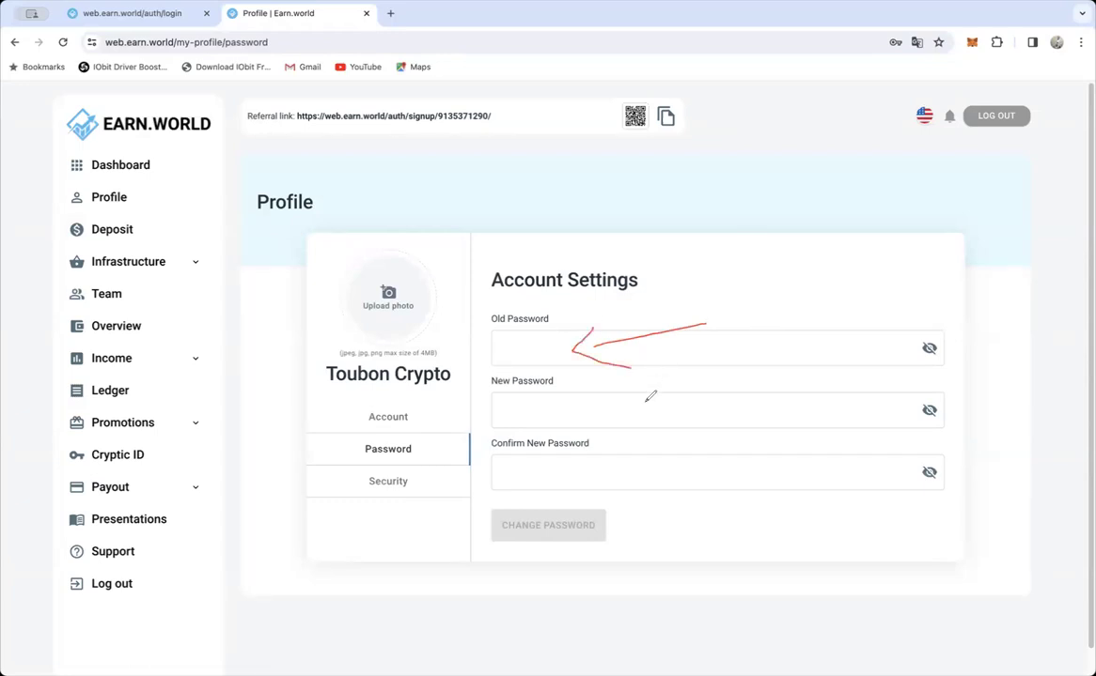
{"action": "left_click_drag", "start_coordinate": [649, 408], "coordinate": [677, 400]}
{"action": "left_click_drag", "start_coordinate": [664, 470], "coordinate": [712, 450]}
{"action": "mouse_move", "coordinate": [488, 497]}
{"action": "left_mouse_down"}
{"action": "mouse_move", "coordinate": [620, 503]}
{"action": "mouse_move", "coordinate": [616, 545]}
{"action": "mouse_move", "coordinate": [498, 541]}
{"action": "mouse_move", "coordinate": [564, 496]}
{"action": "left_mouse_up"}
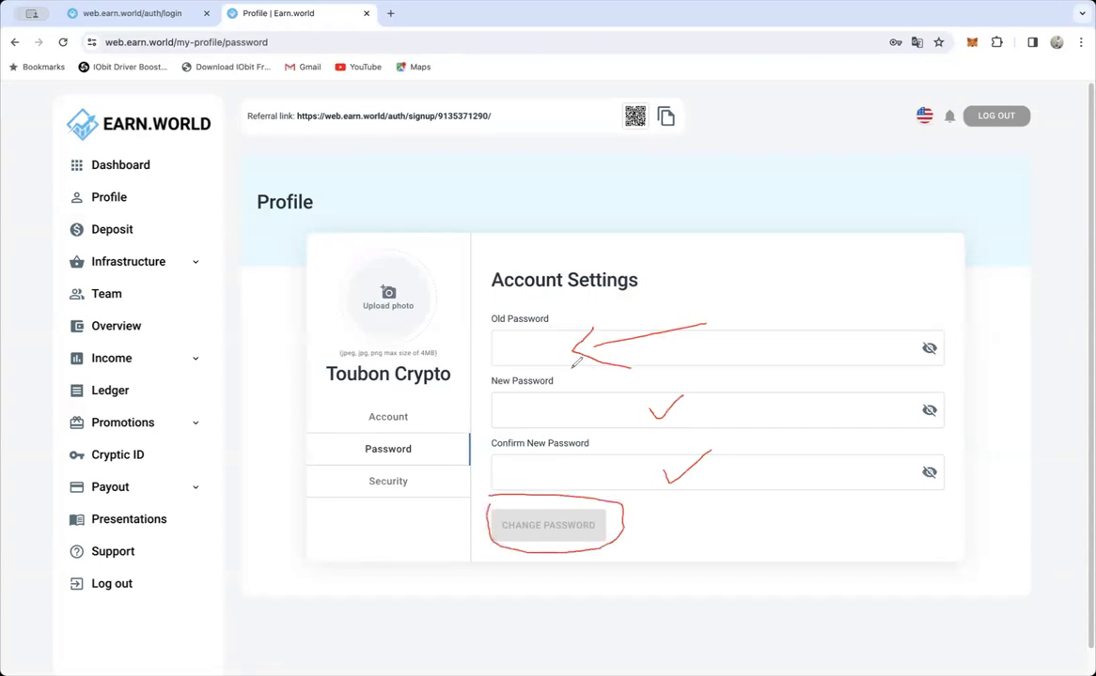